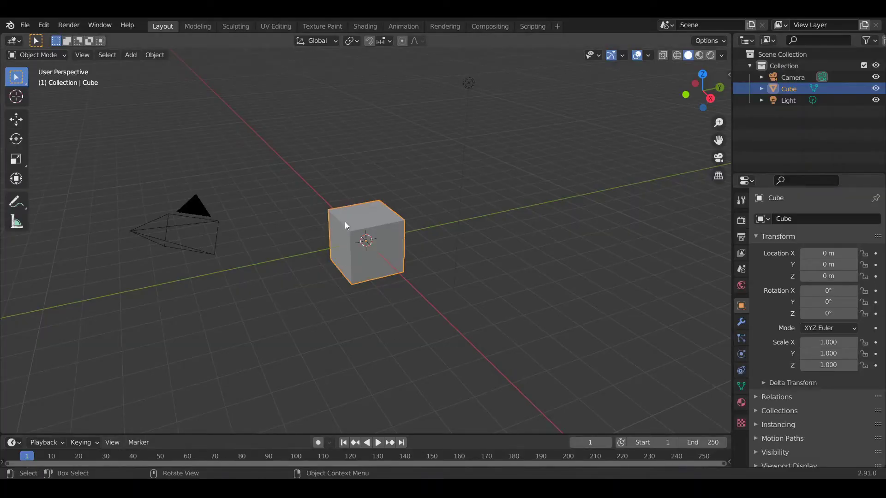
# Step: Delete the cube's front face in Edit Mode and preview a 3-cut loop cut around it
pyautogui.press('Tab')
pyautogui.moveTo(331, 217); pyautogui.dragTo(359, 201, button='middle')
pyautogui.press('3')
pyautogui.scroll(3, 384, 248)
pyautogui.click(388, 250)
pyautogui.press('x')
pyautogui.click(458, 234)
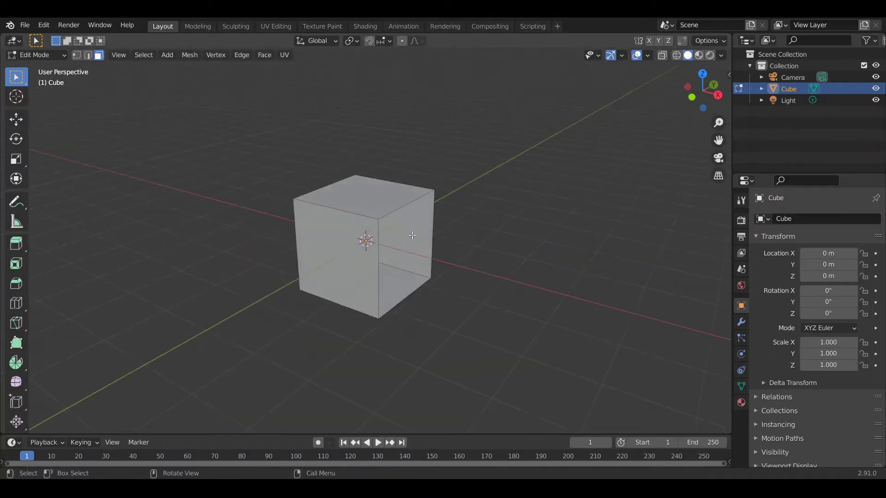
pyautogui.hotkey('ctrl', 'r')
pyautogui.scroll(4, 358, 198)
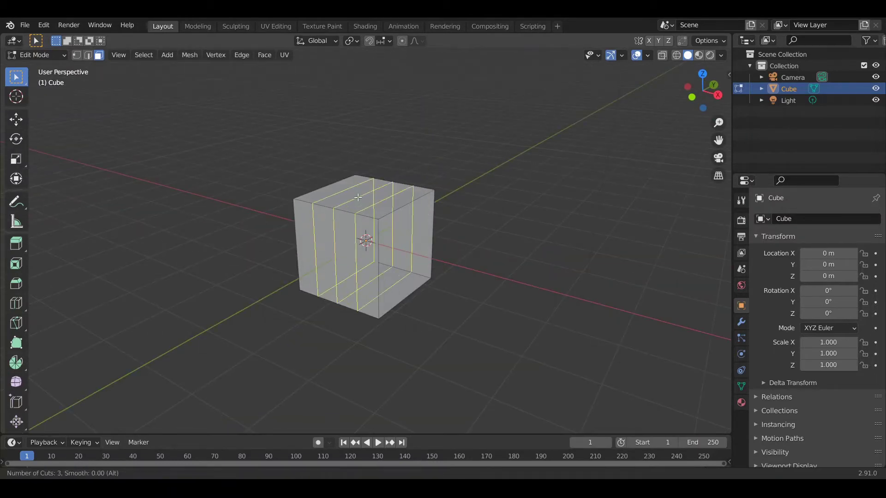
# Step: Confirm the evenly centred edge loops and return to Object Mode
pyautogui.click(358, 198)
pyautogui.rightClick(359, 198)
pyautogui.press('Tab')
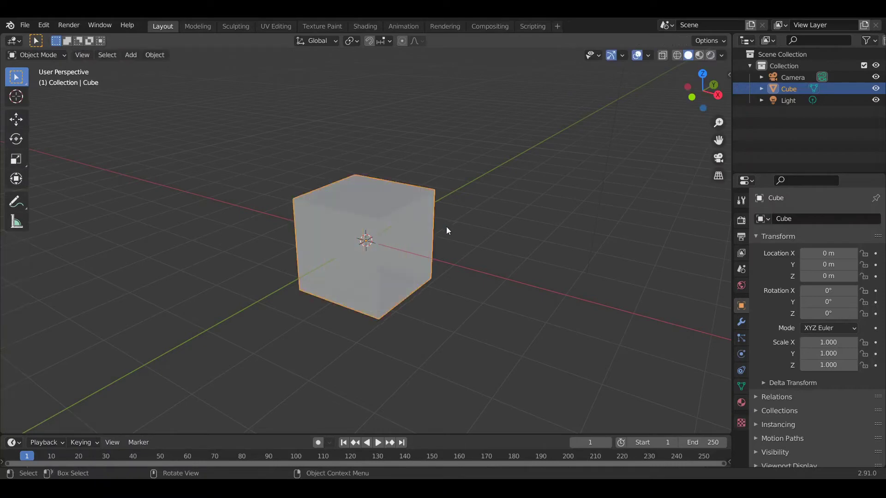
pyautogui.moveTo(447, 226); pyautogui.dragTo(392, 225, button='middle')
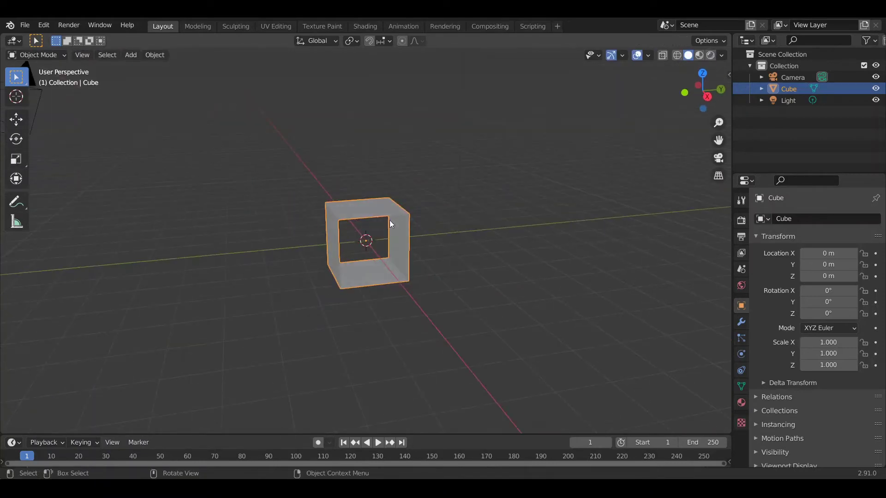
# Step: Add a Simple Deform twist modifier to the open cube
pyautogui.click(741, 322)
pyautogui.click(802, 220)
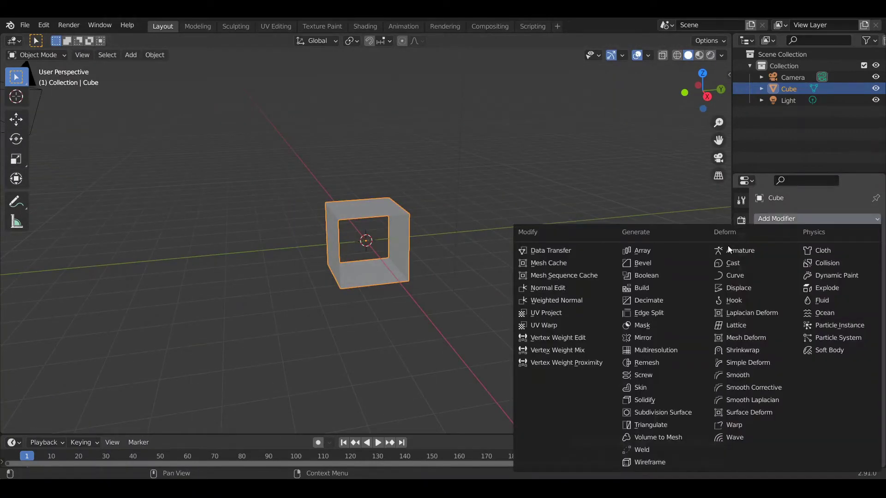
pyautogui.click(752, 363)
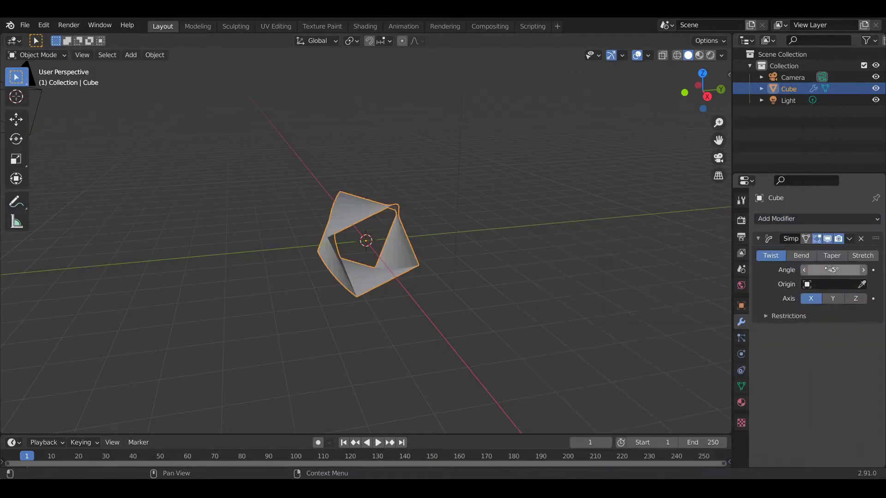
pyautogui.scroll(2, 410, 268)
pyautogui.moveTo(411, 268); pyautogui.dragTo(431, 276, button='middle')
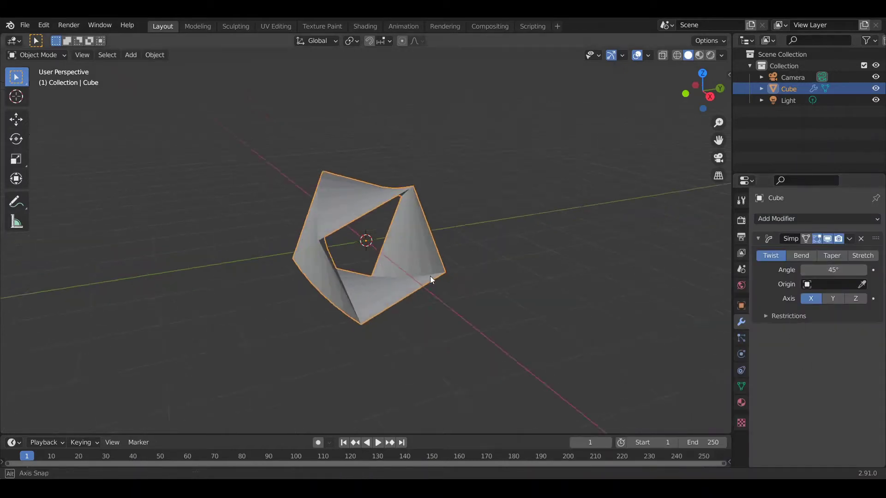
# Step: Add an Array modifier with relative X offset factor -0.6 and a count of 15
pyautogui.click(779, 219)
pyautogui.click(668, 250)
pyautogui.scroll(-2, 801, 324)
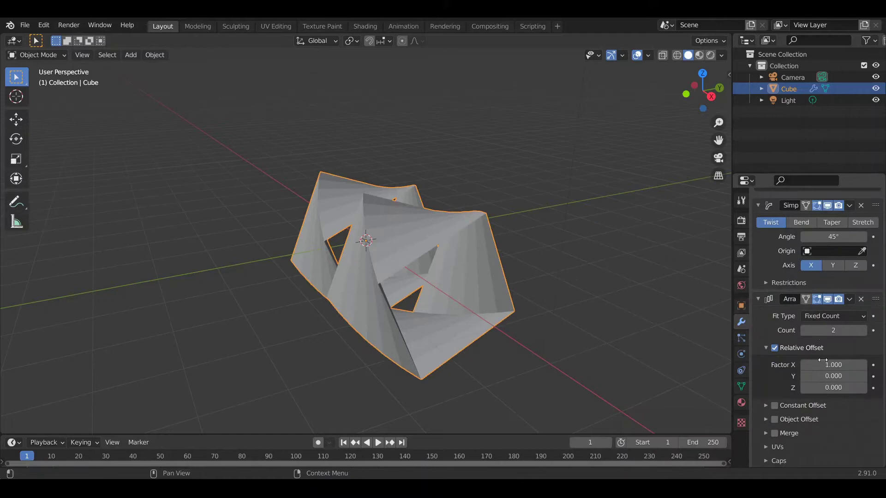
pyautogui.click(829, 365)
pyautogui.write('-1')
pyautogui.press('Return')
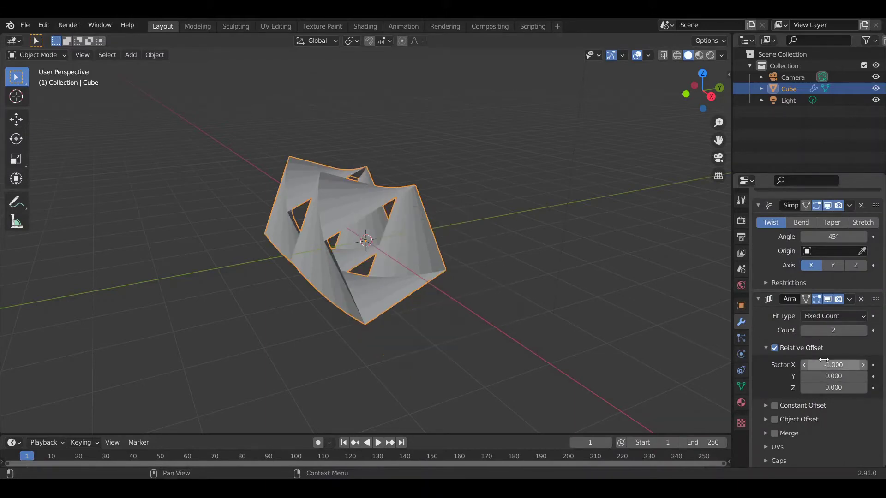
pyautogui.click(863, 366)
pyautogui.click(863, 366)
pyautogui.click(863, 365)
pyautogui.click(863, 366)
pyautogui.click(863, 365)
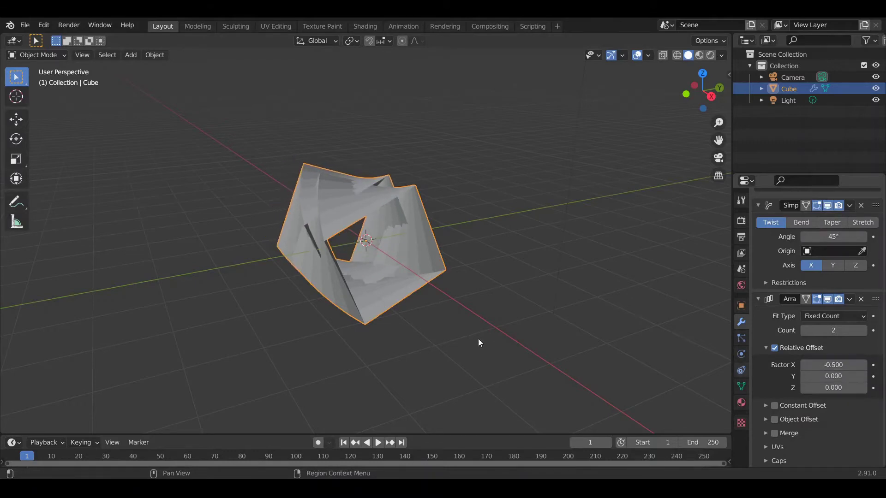
pyautogui.moveTo(478, 343); pyautogui.dragTo(498, 330, button='middle')
pyautogui.click(804, 367)
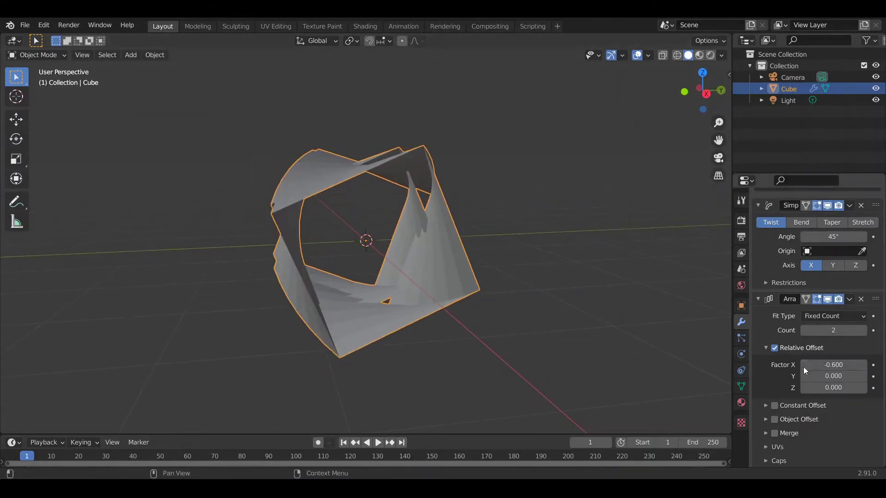
pyautogui.moveTo(439, 331)
pyautogui.mouseDown(button='middle')
pyautogui.moveTo(420, 345)
pyautogui.moveTo(427, 316)
pyautogui.moveTo(446, 316)
pyautogui.mouseUp(button='middle')
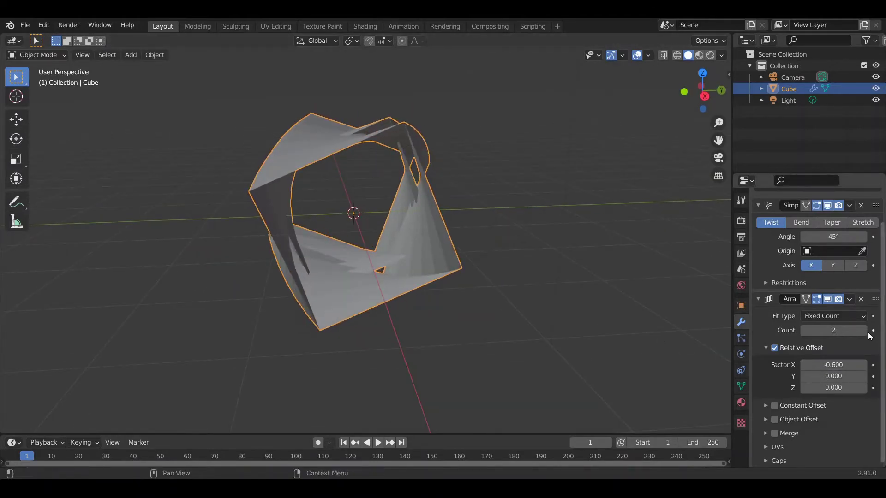
pyautogui.moveTo(870, 333)
pyautogui.mouseDown()
pyautogui.moveTo(885, 333)
pyautogui.moveTo(865, 330)
pyautogui.mouseUp()
pyautogui.moveTo(382, 310); pyautogui.dragTo(382, 293, button='middle')
pyautogui.scroll(2, 378, 291)
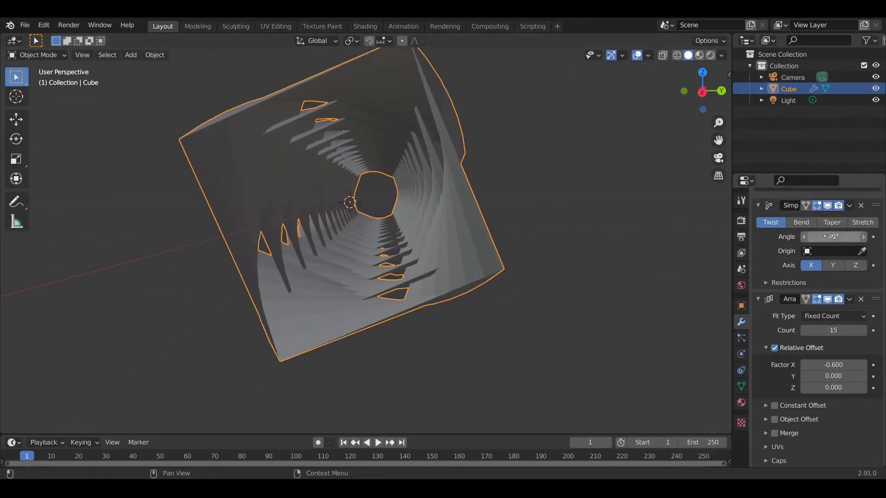
# Step: Try a 55° twist angle, then set the Simple Deform twist back to 45°
pyautogui.moveTo(833, 235); pyautogui.dragTo(845, 235)
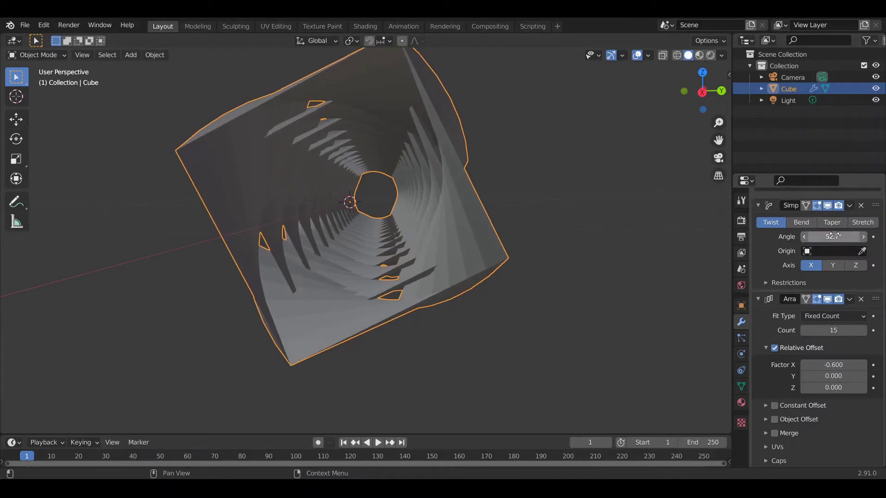
pyautogui.click(836, 235)
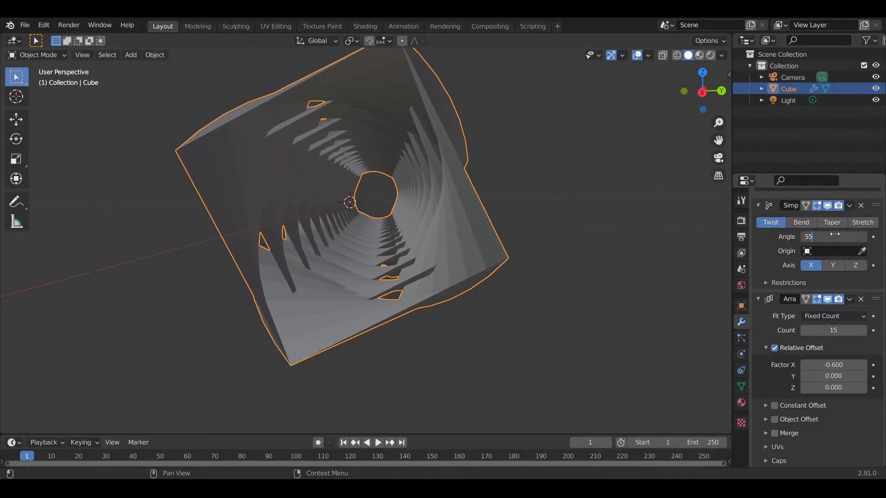
pyautogui.write('55')
pyautogui.press('Return')
pyautogui.scroll(-3, 389, 228)
pyautogui.hotkey('alt', 'a')
pyautogui.scroll(8, 376, 226)
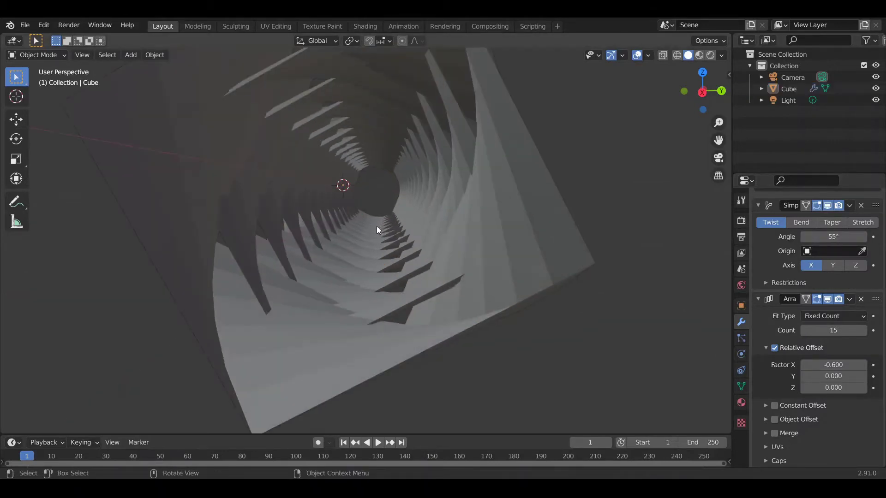
pyautogui.moveTo(377, 229)
pyautogui.mouseDown(button='middle')
pyautogui.moveTo(389, 226)
pyautogui.moveTo(373, 234)
pyautogui.mouseUp(button='middle')
pyautogui.click(819, 234)
pyautogui.write('45')
pyautogui.press('Return')
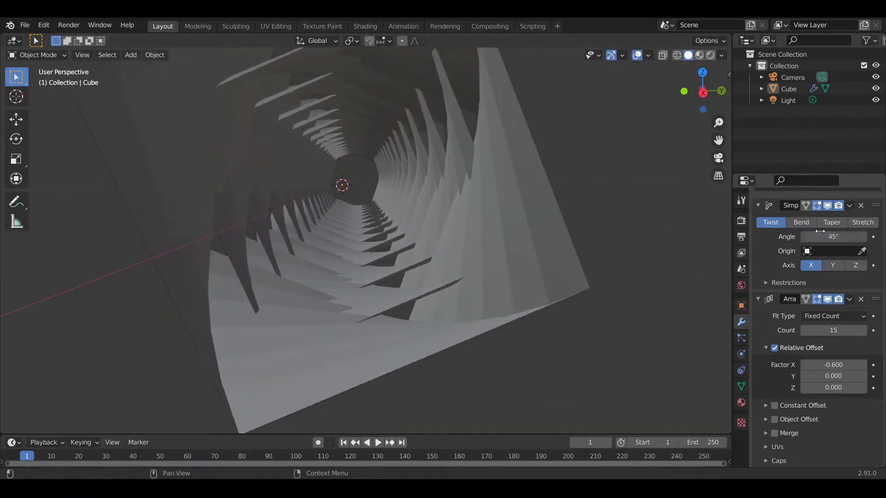
# Step: Collapse the twist and array modifiers and add a Wireframe modifier with Replace Original unchecked
pyautogui.click(758, 206)
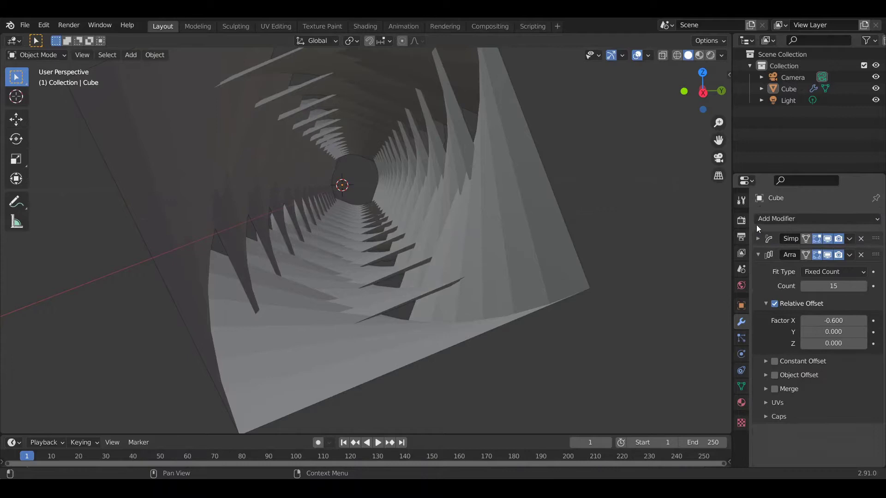
pyautogui.click(759, 255)
pyautogui.click(777, 218)
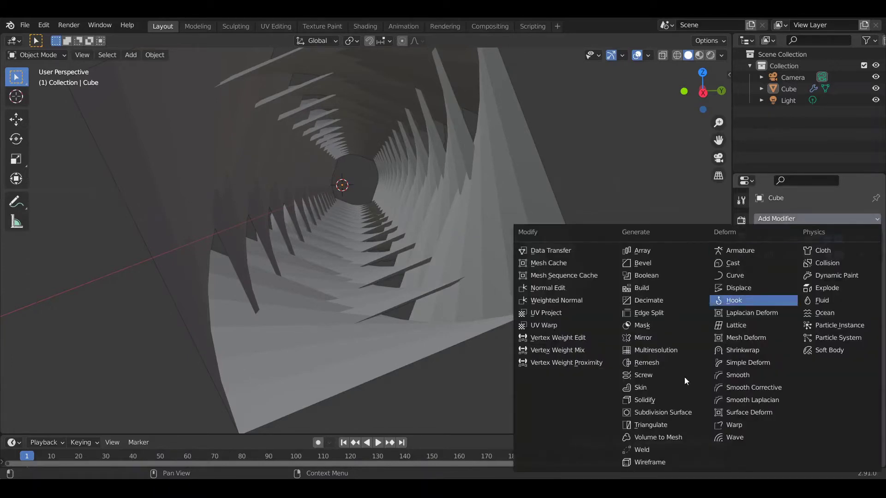
pyautogui.click(653, 461)
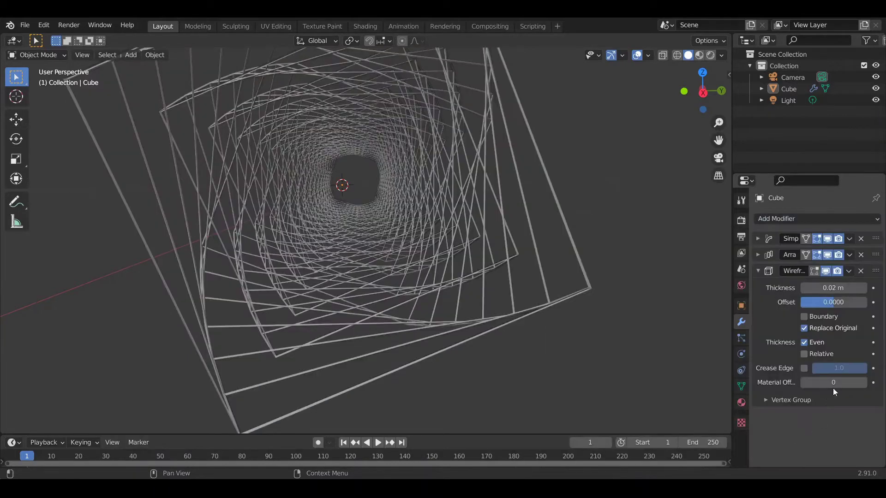
pyautogui.click(804, 329)
# Step: Select the Cube and switch to the Shading workspace
pyautogui.moveTo(429, 216)
pyautogui.mouseDown(button='middle')
pyautogui.moveTo(434, 212)
pyautogui.moveTo(407, 214)
pyautogui.moveTo(427, 226)
pyautogui.moveTo(437, 187)
pyautogui.moveTo(424, 173)
pyautogui.moveTo(441, 171)
pyautogui.moveTo(433, 180)
pyautogui.mouseUp(button='middle')
pyautogui.click(435, 213)
pyautogui.click(363, 26)
# Step: Add texture nodes with Ctrl+T, feed Object coordinates into Mapping, and link the texture to Roughness
pyautogui.scroll(-2, 396, 345)
pyautogui.moveTo(396, 344); pyautogui.dragTo(441, 336, button='middle')
pyautogui.scroll(1, 431, 334)
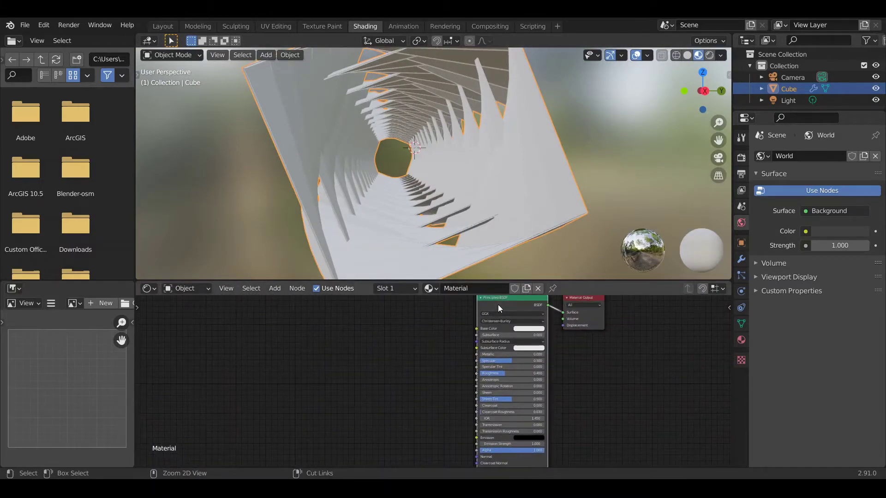
pyautogui.hotkey('ctrl', 't')
pyautogui.moveTo(444, 383); pyautogui.dragTo(346, 371)
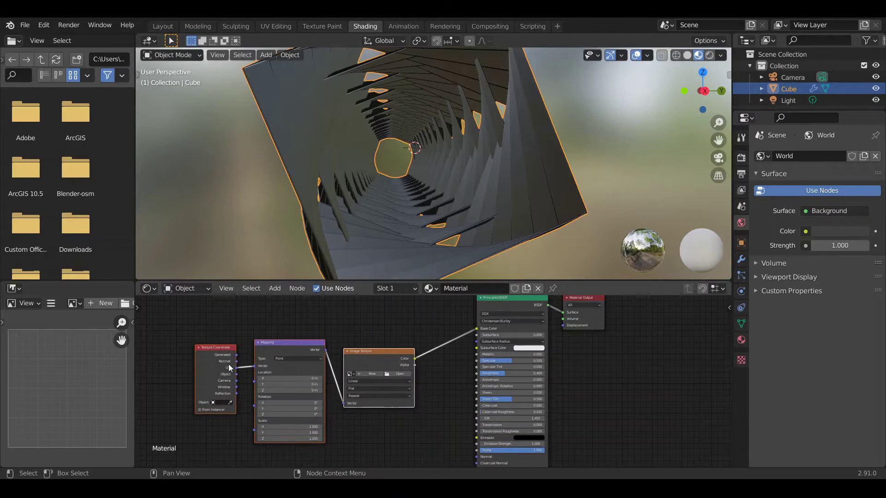
pyautogui.scroll(2, 177, 380)
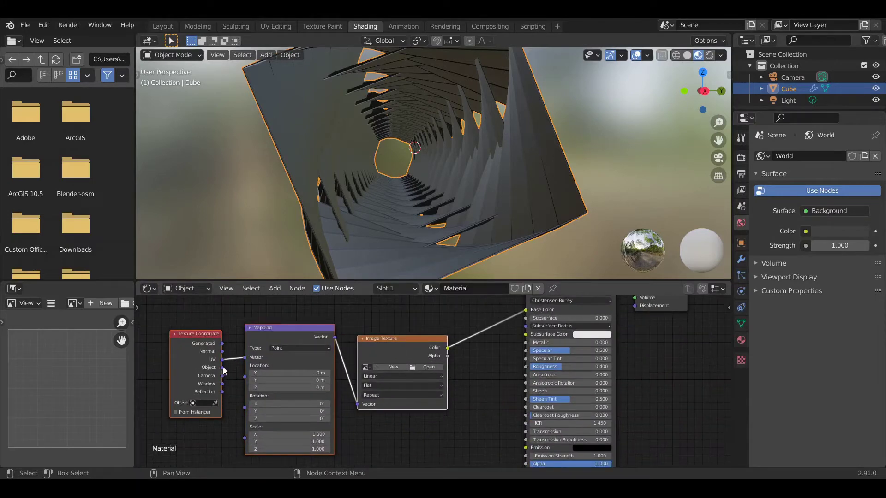
pyautogui.moveTo(223, 367); pyautogui.dragTo(245, 358)
pyautogui.scroll(1, 323, 351)
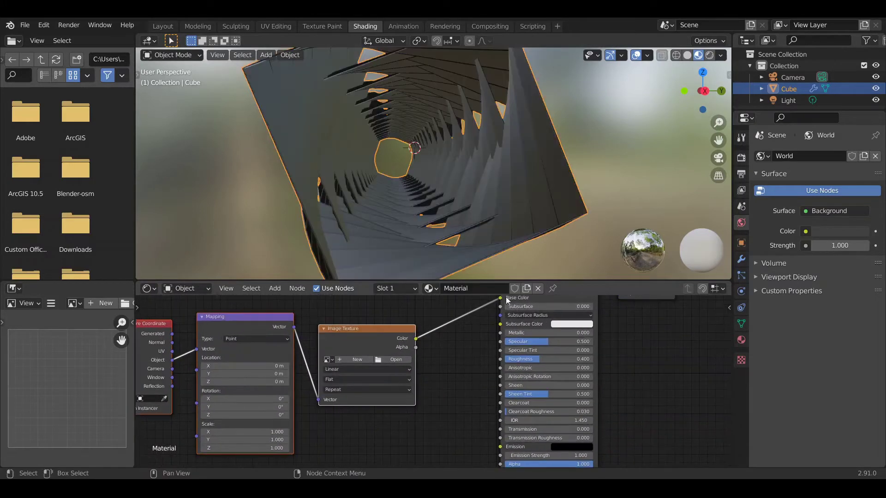
pyautogui.moveTo(500, 299); pyautogui.dragTo(499, 359)
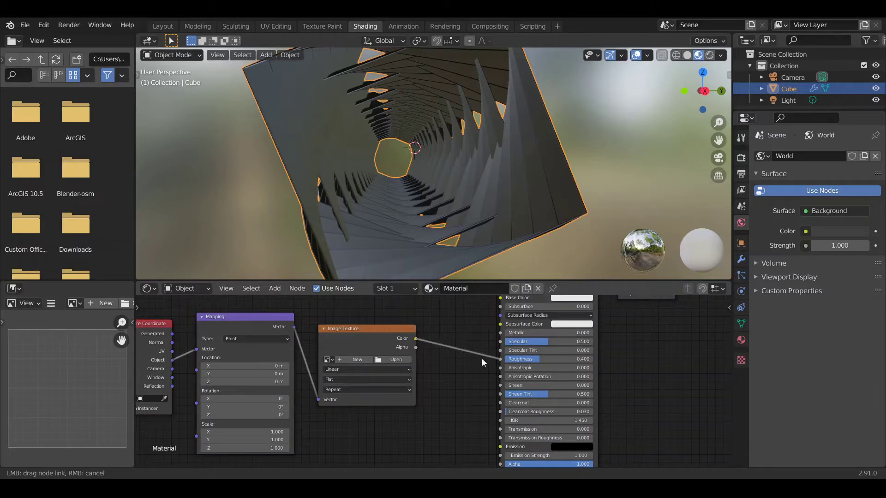
# Step: Switch the image texture node to a Musgrave Texture
pyautogui.hotkey('shift', 's')
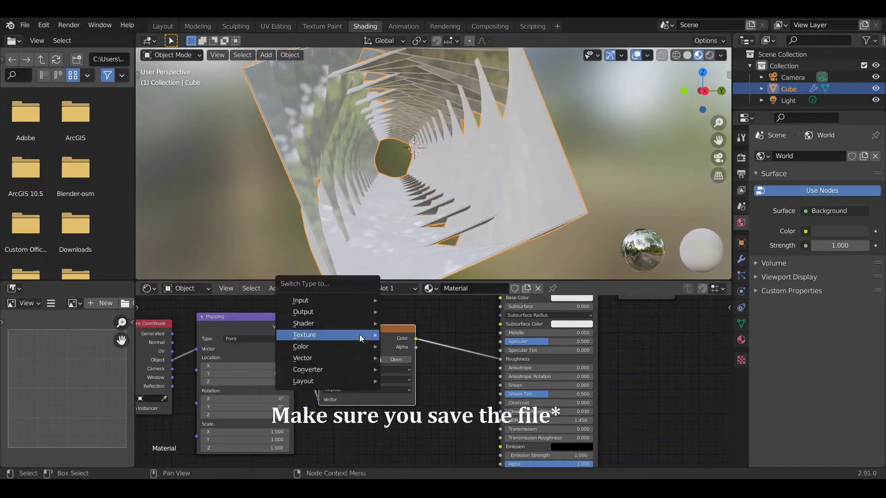
pyautogui.moveTo(359, 334)
pyautogui.click(423, 265)
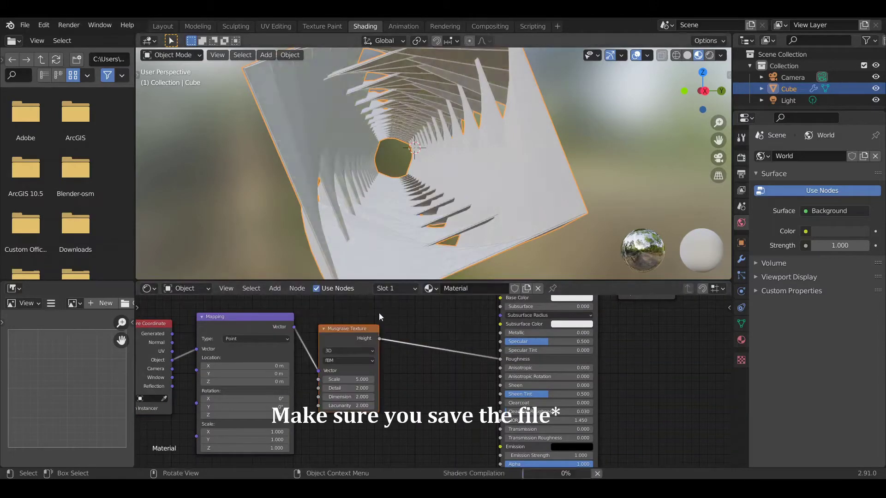
pyautogui.scroll(1, 369, 340)
pyautogui.moveTo(369, 340); pyautogui.dragTo(396, 331, button='middle')
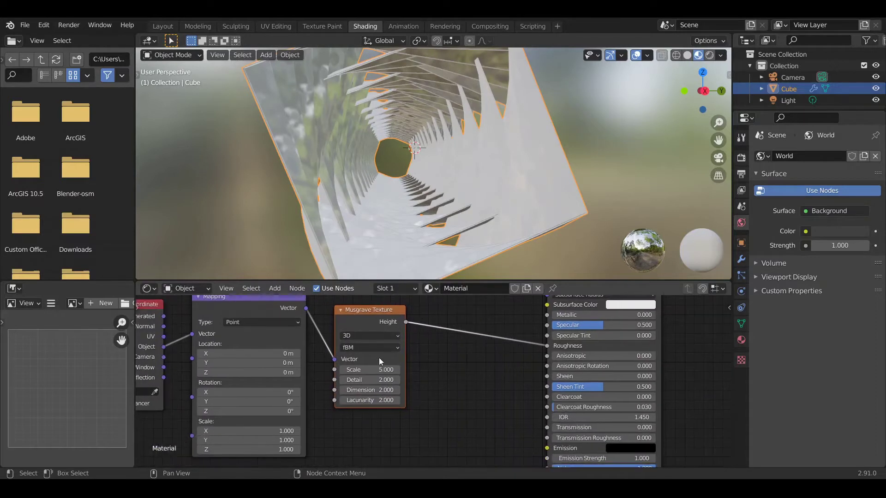
# Step: Insert a ColorRamp on the Musgrave-to-Roughness link
pyautogui.hotkey('shift', 'a')
pyautogui.click(468, 325)
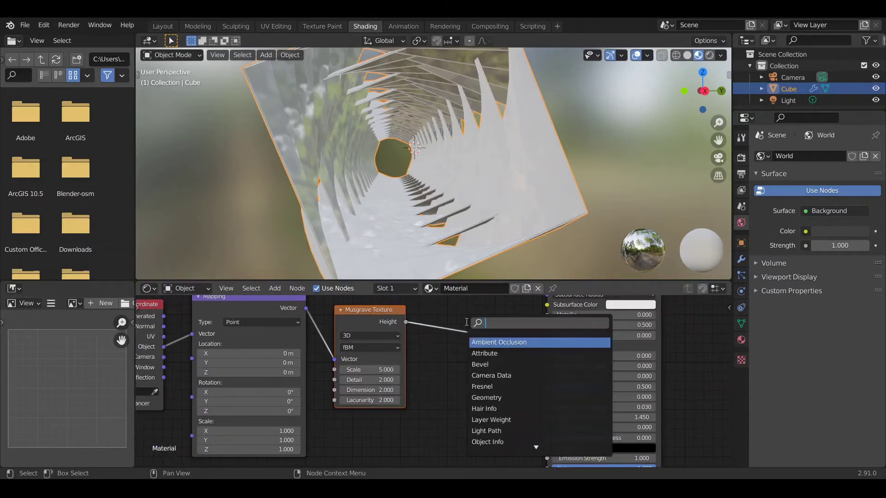
pyautogui.write('colo')
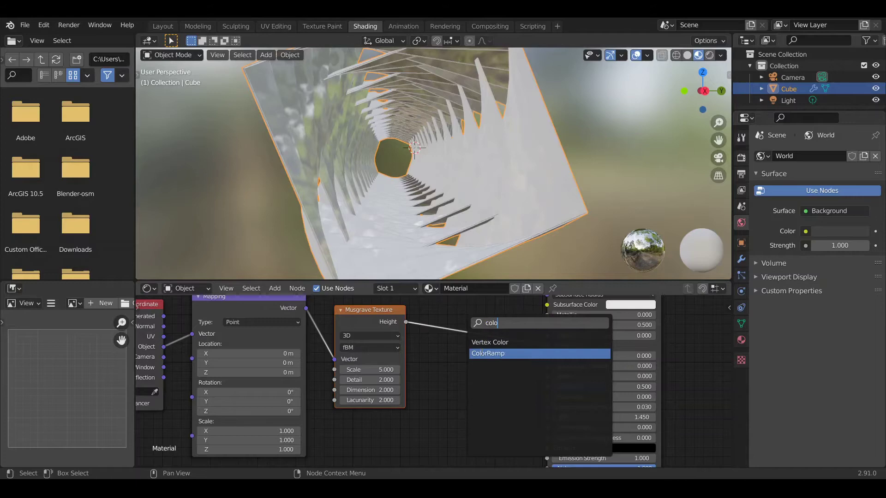
pyautogui.click(488, 353)
pyautogui.click(505, 338)
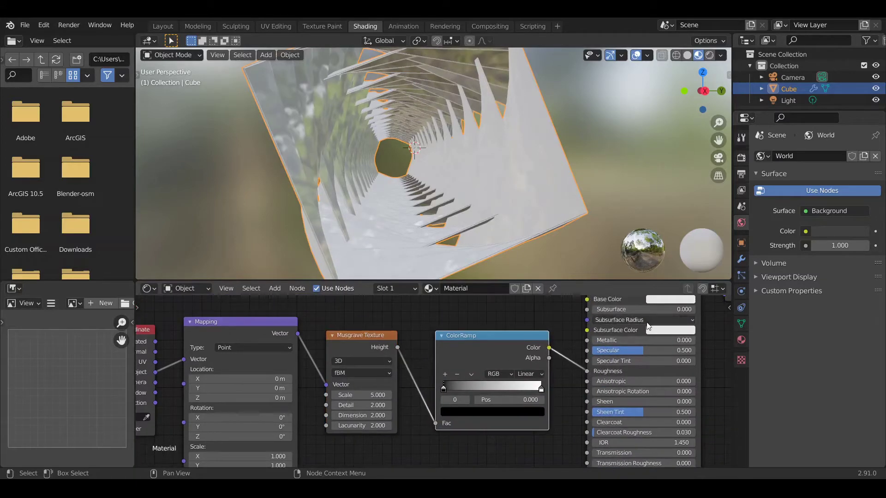
# Step: Set Metallic to 1 and darken the material's base colour
pyautogui.moveTo(614, 359); pyautogui.dragTo(677, 358)
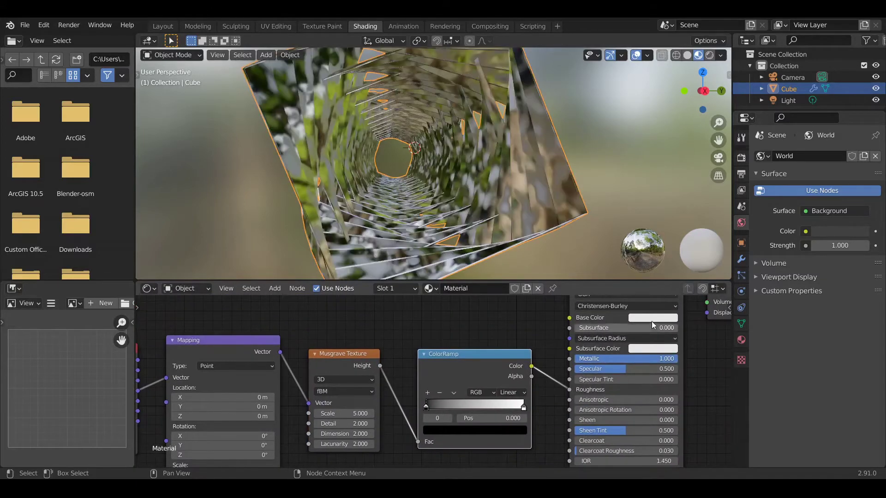
pyautogui.click(652, 318)
pyautogui.click(709, 215)
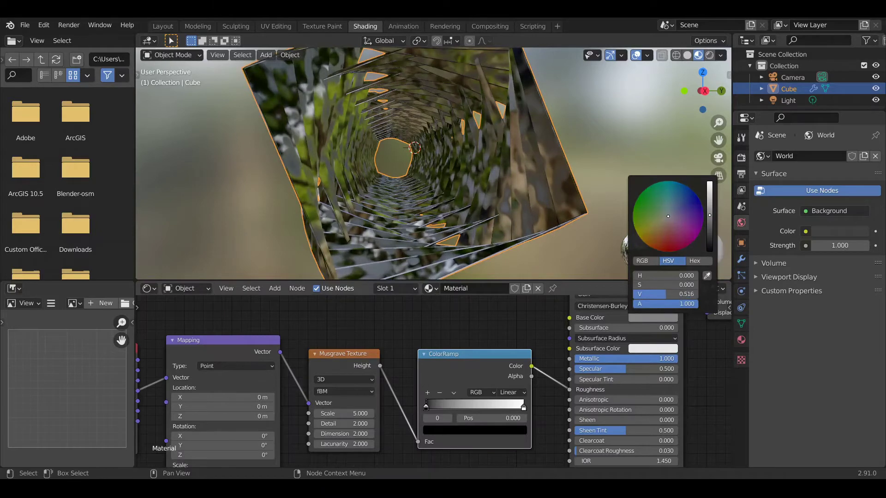
# Step: Set the Musgrave Detail to 4, Dimension to 0 and Lacunarity to 4
pyautogui.scroll(2, 403, 386)
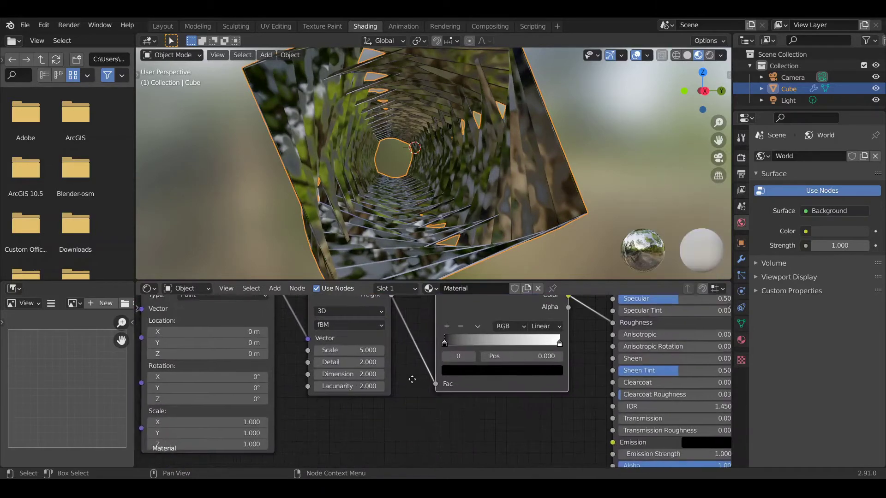
pyautogui.moveTo(356, 351); pyautogui.dragTo(364, 366, button='middle')
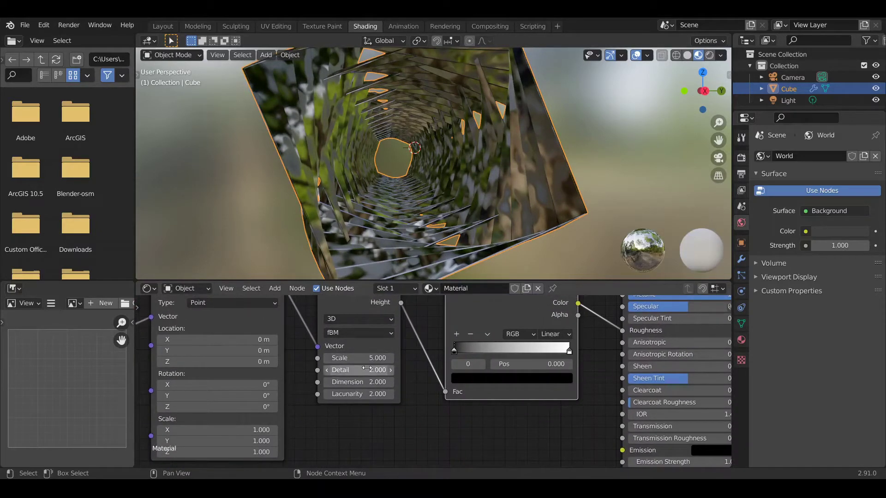
pyautogui.click(366, 370)
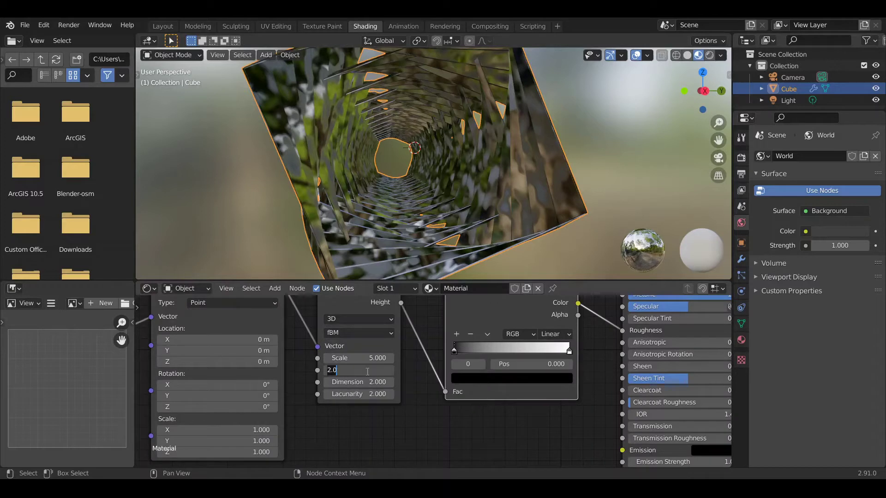
pyautogui.write('4')
pyautogui.press('Return')
pyautogui.moveTo(366, 382); pyautogui.dragTo(350, 382)
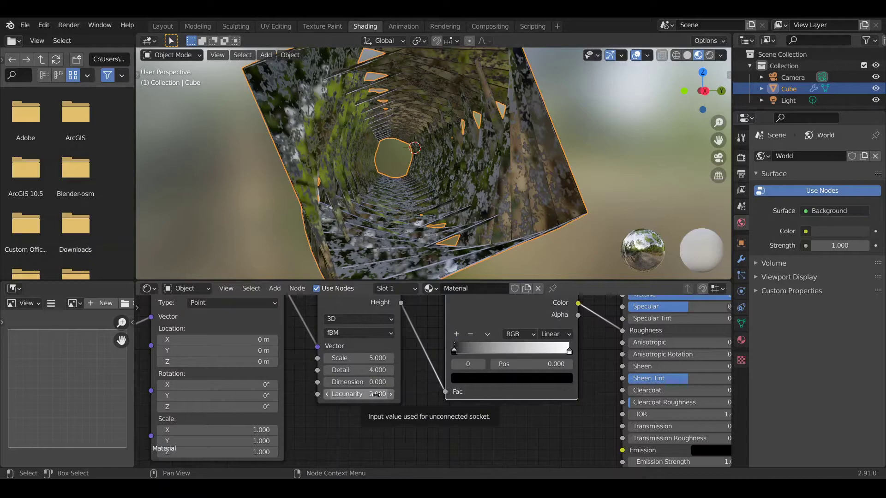
pyautogui.click(358, 394)
pyautogui.write('4')
pyautogui.press('Return')
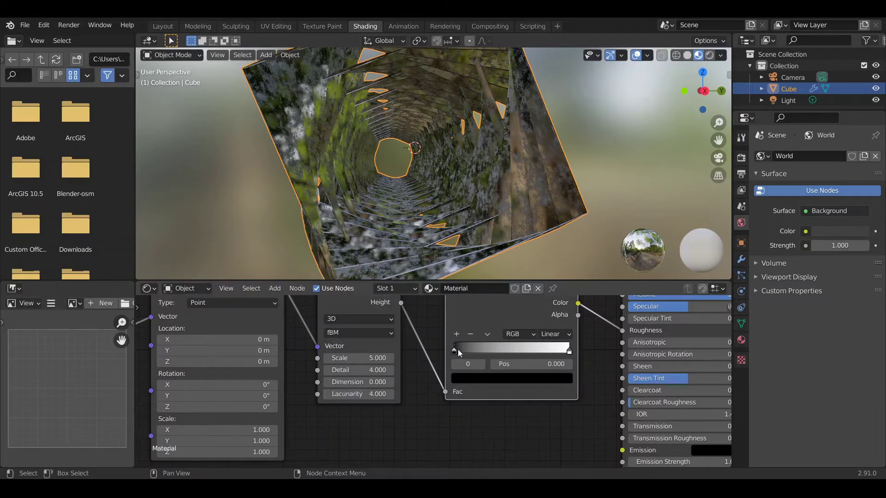
# Step: Lighten the ColorRamp's black stop to grey at 0.054 and move the white stop to 0.384
pyautogui.press('g')
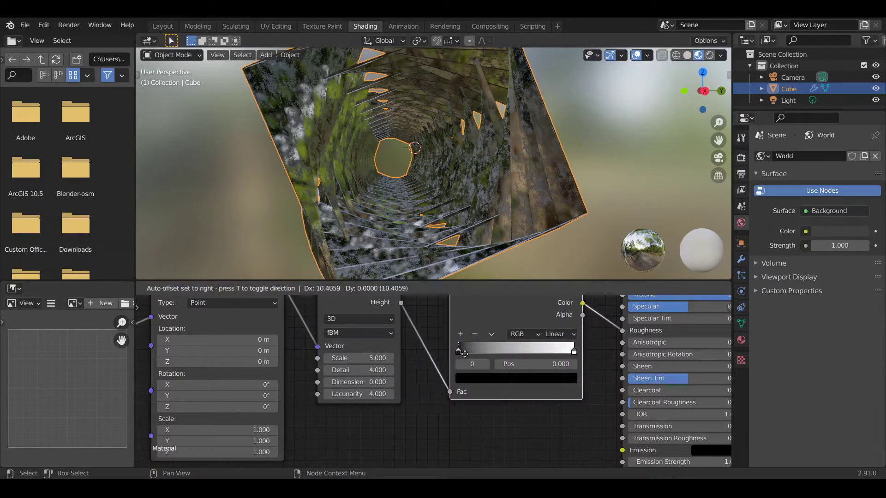
pyautogui.click(451, 352)
pyautogui.moveTo(451, 351)
pyautogui.mouseDown()
pyautogui.moveTo(463, 352)
pyautogui.moveTo(455, 351)
pyautogui.mouseUp()
pyautogui.click(481, 380)
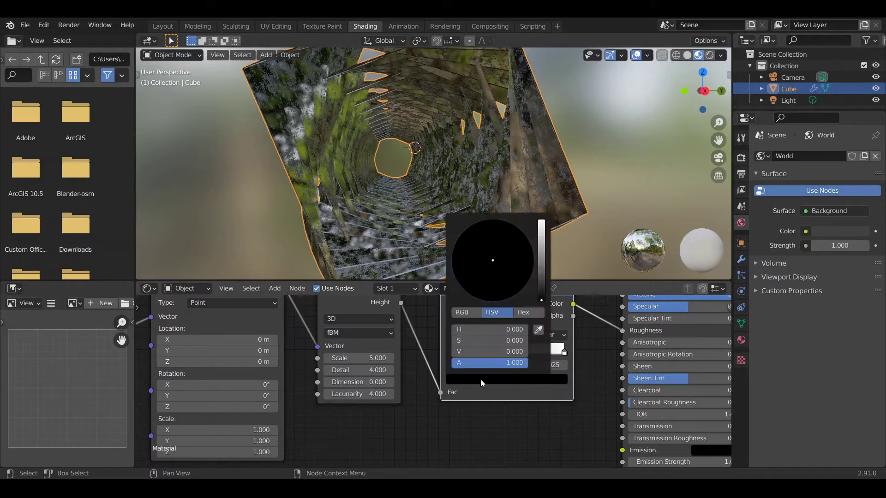
pyautogui.click(543, 275)
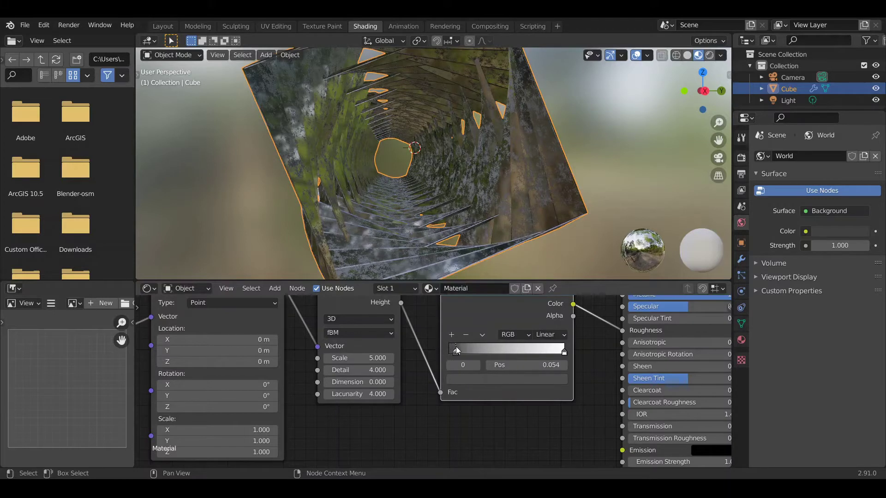
pyautogui.moveTo(563, 352); pyautogui.dragTo(487, 349)
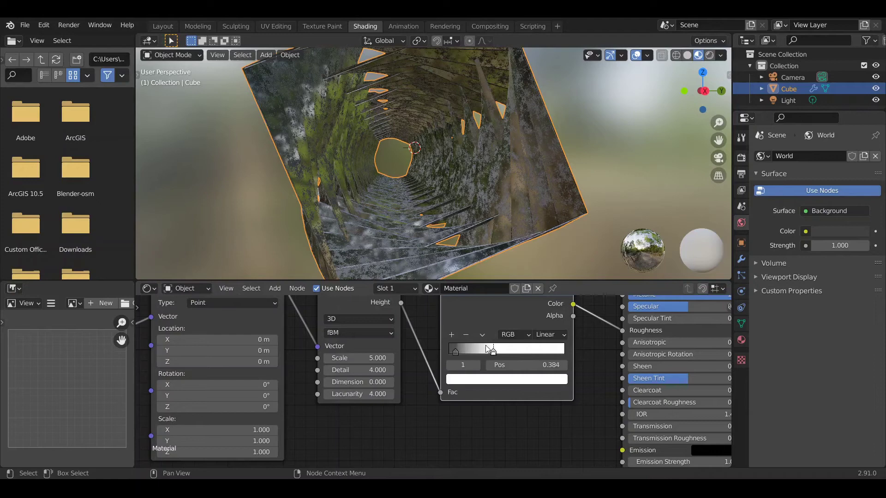
# Step: Add a Voronoi Texture node and connect its Distance output to the shader's Normal
pyautogui.scroll(-4, 486, 359)
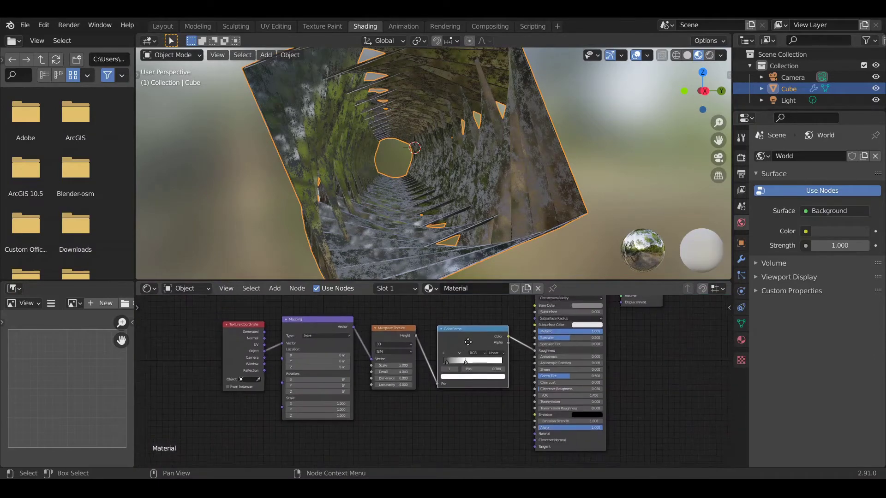
pyautogui.hotkey('shift', 'a')
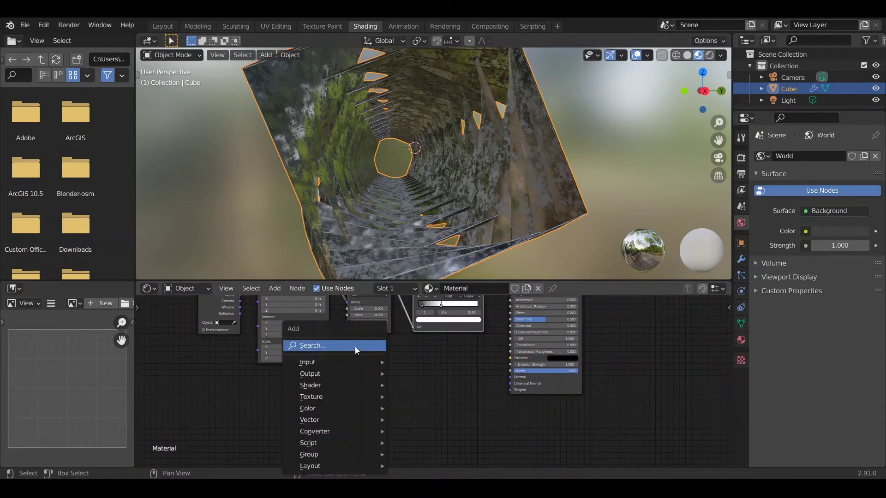
pyautogui.click(356, 347)
pyautogui.write('vor')
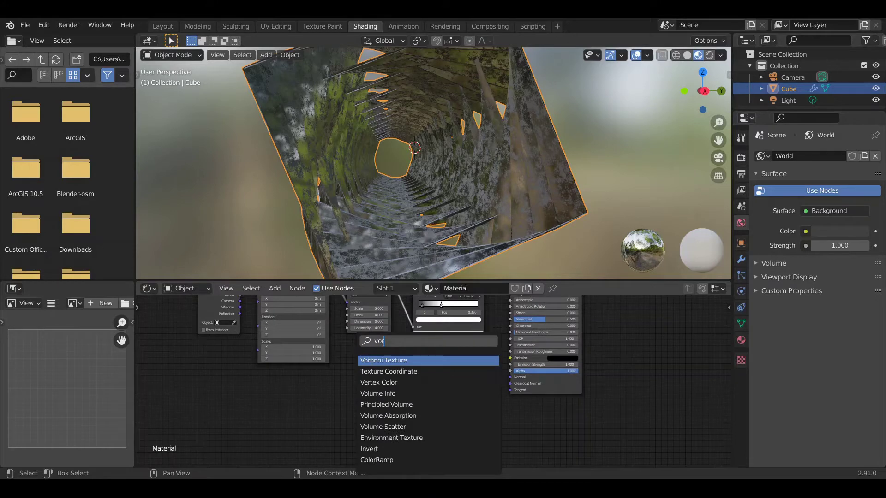
pyautogui.click(372, 360)
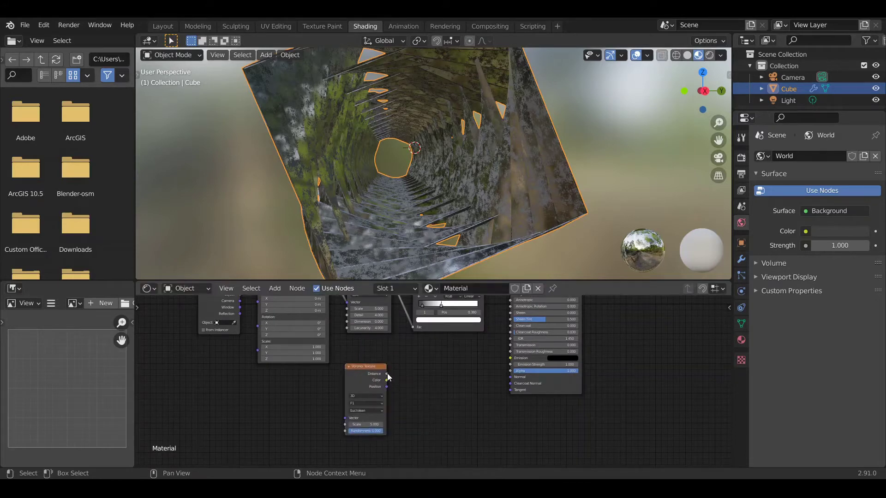
pyautogui.moveTo(387, 374); pyautogui.dragTo(511, 377)
# Step: Wire Mapping Vector into the Voronoi Vector input and Voronoi Color into the Normal
pyautogui.scroll(-1, 347, 361)
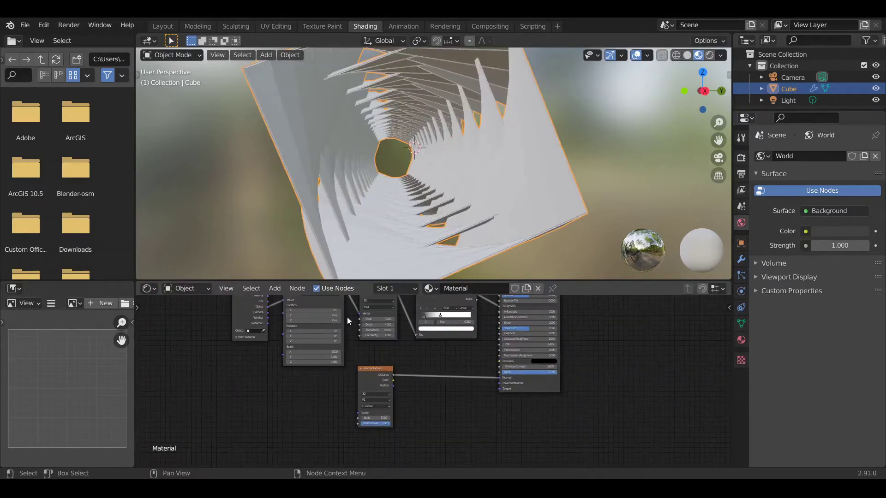
pyautogui.moveTo(337, 311); pyautogui.dragTo(363, 378)
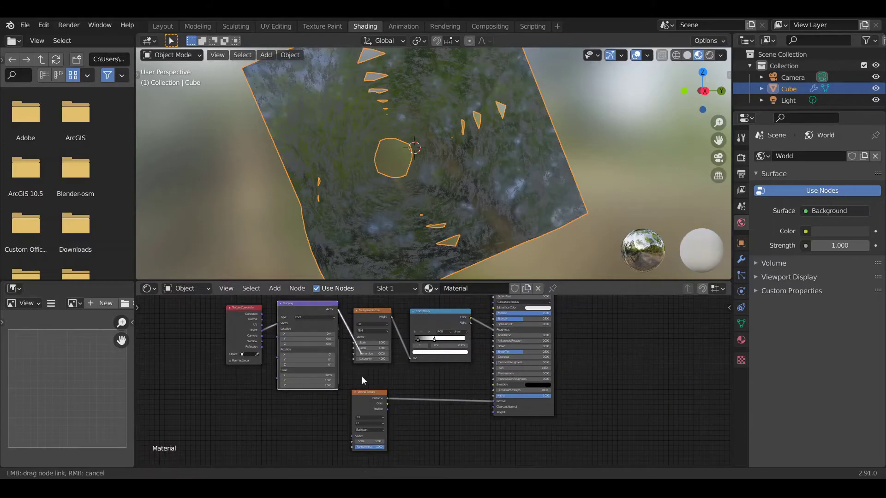
pyautogui.moveTo(355, 435); pyautogui.dragTo(351, 436)
pyautogui.scroll(2, 378, 413)
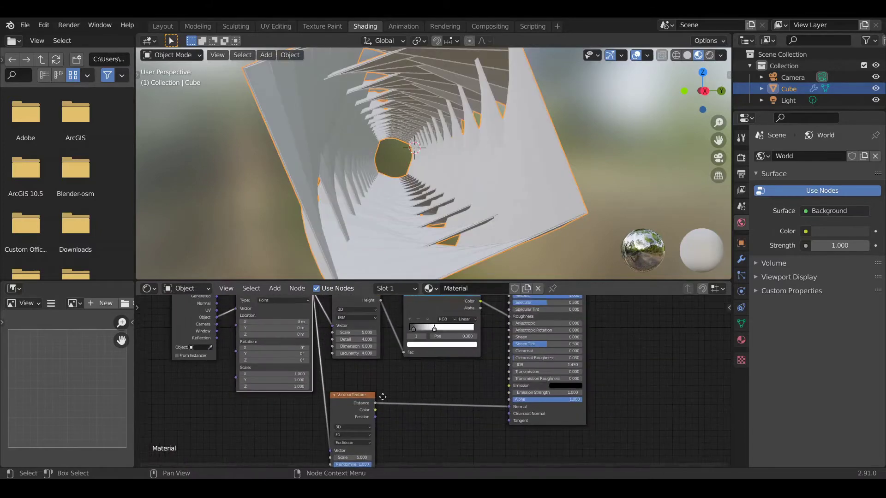
pyautogui.scroll(1, 387, 363)
pyautogui.moveTo(374, 360); pyautogui.dragTo(451, 363)
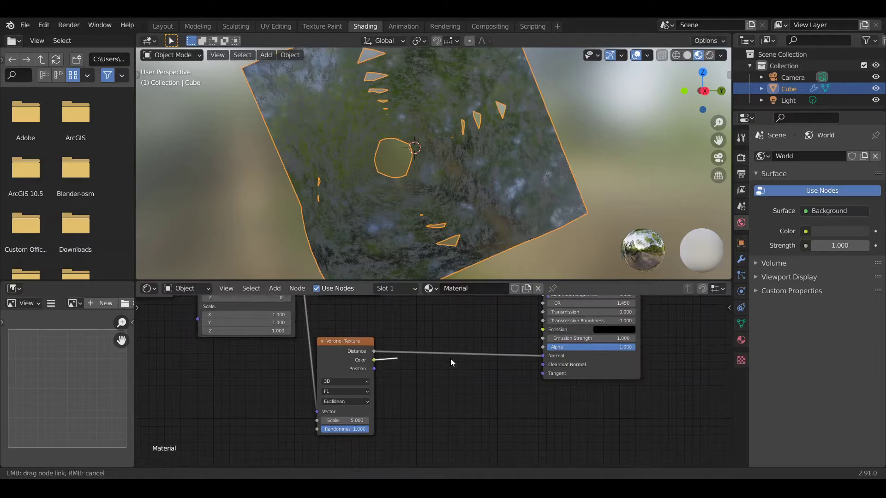
pyautogui.moveTo(527, 360); pyautogui.dragTo(542, 356)
# Step: Add a Bump node onto the Voronoi-to-Normal link
pyautogui.hotkey('shift', 'a')
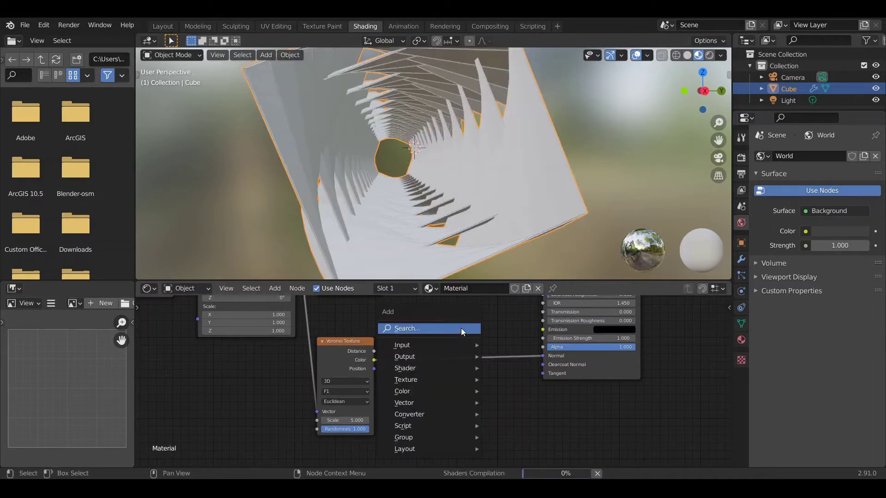
pyautogui.click(460, 328)
pyautogui.write('bum')
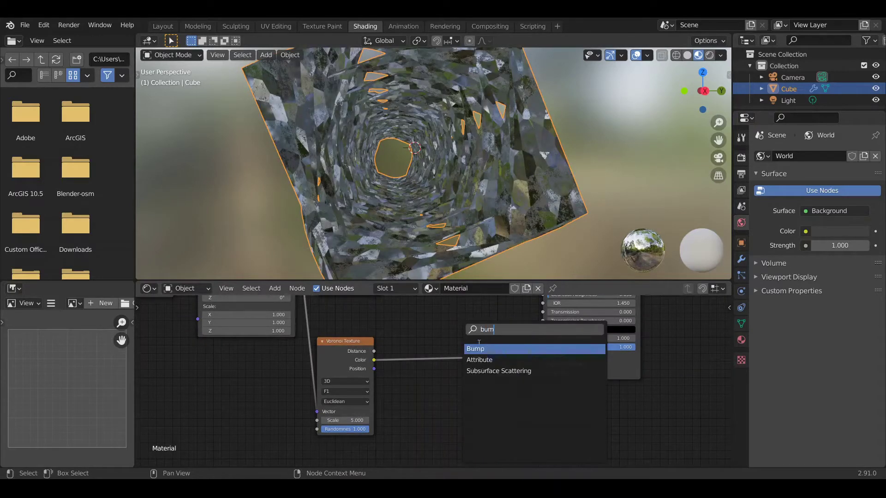
pyautogui.press('Return')
pyautogui.click(463, 346)
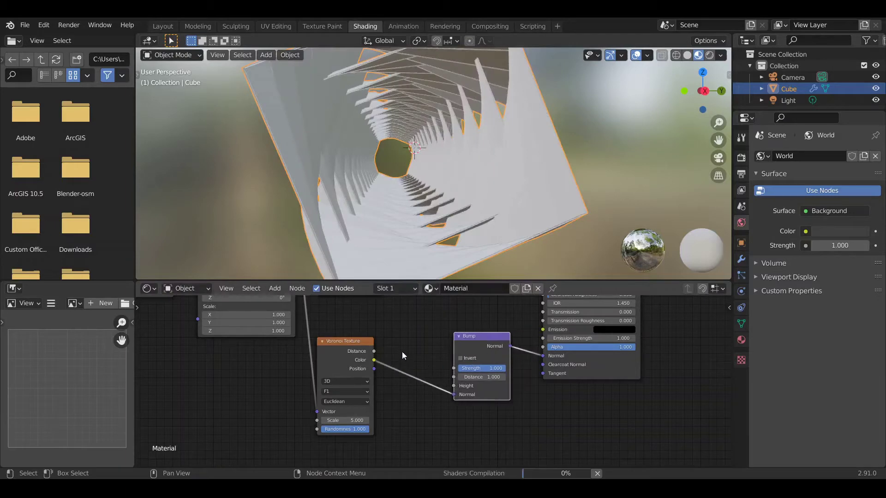
# Step: Insert a ColorRamp between Voronoi and the Bump node's Height input
pyautogui.hotkey('shift', 'a')
pyautogui.click(402, 336)
pyautogui.write('col')
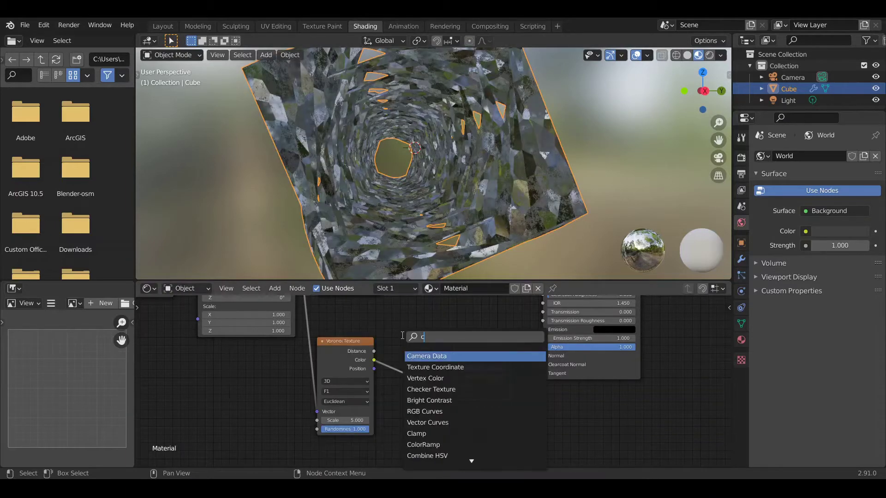
pyautogui.click(423, 367)
pyautogui.click(402, 365)
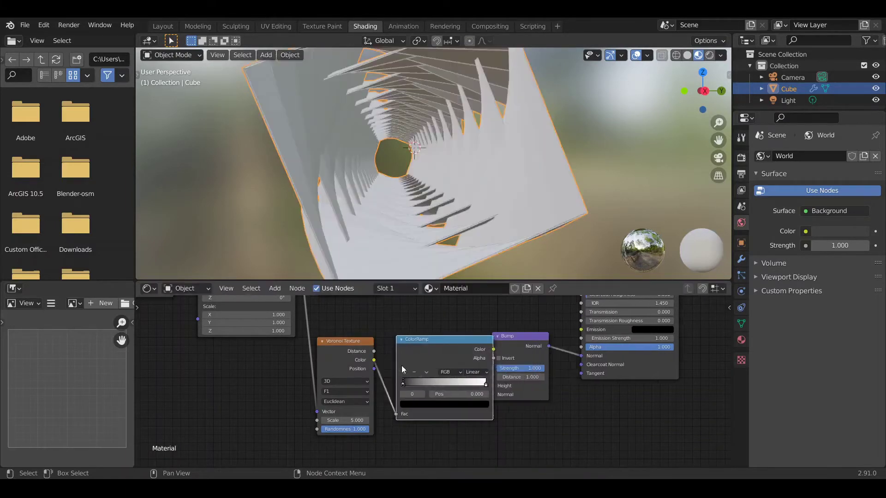
pyautogui.scroll(2, 461, 374)
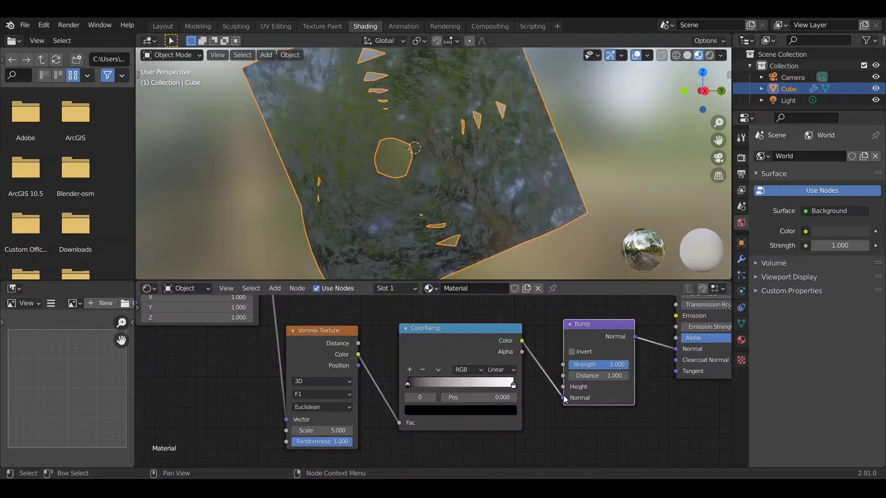
pyautogui.moveTo(563, 398); pyautogui.dragTo(563, 387)
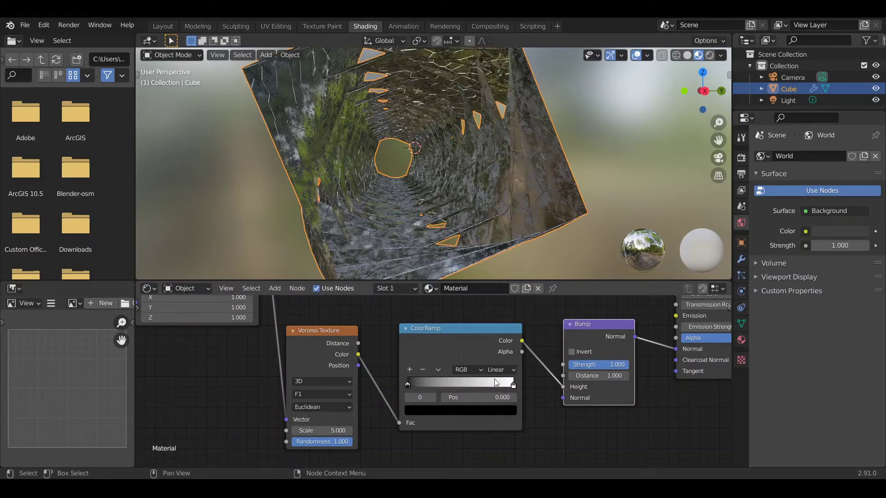
# Step: Set the Bump Strength to 0.1
pyautogui.click(609, 367)
pyautogui.write('0.1')
pyautogui.press('Return')
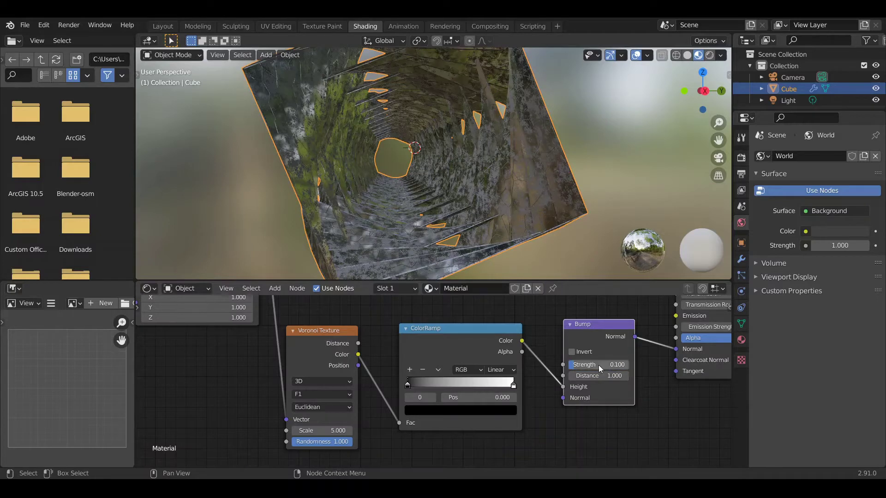
# Step: Move the ramp's white stop toward the middle and the black stop to 0.159
pyautogui.click(513, 386)
pyautogui.moveTo(501, 388); pyautogui.dragTo(441, 386)
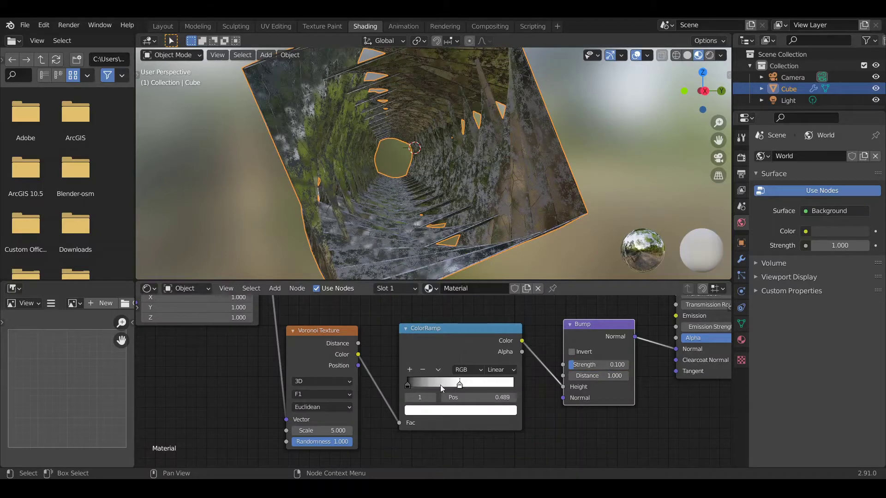
pyautogui.press('g')
pyautogui.click(408, 382)
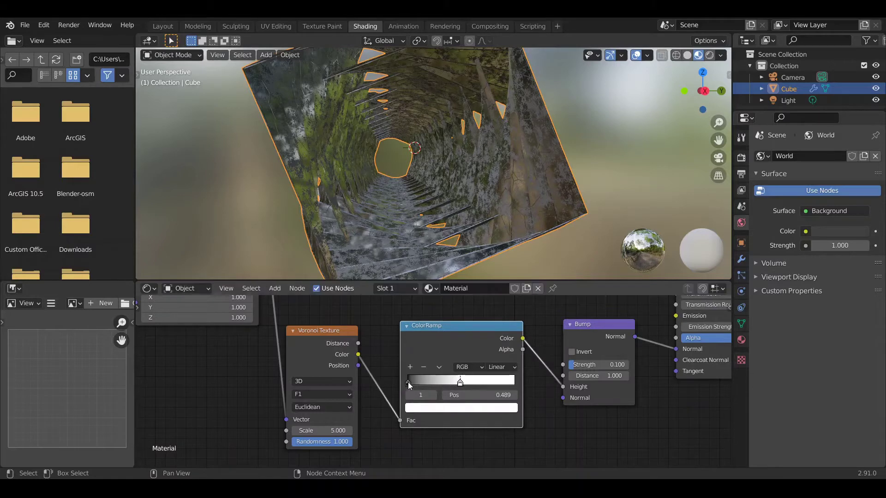
pyautogui.moveTo(408, 382); pyautogui.dragTo(425, 383)
# Step: Orbit around the tunnel to view it from outside, then deselect it
pyautogui.scroll(2, 507, 263)
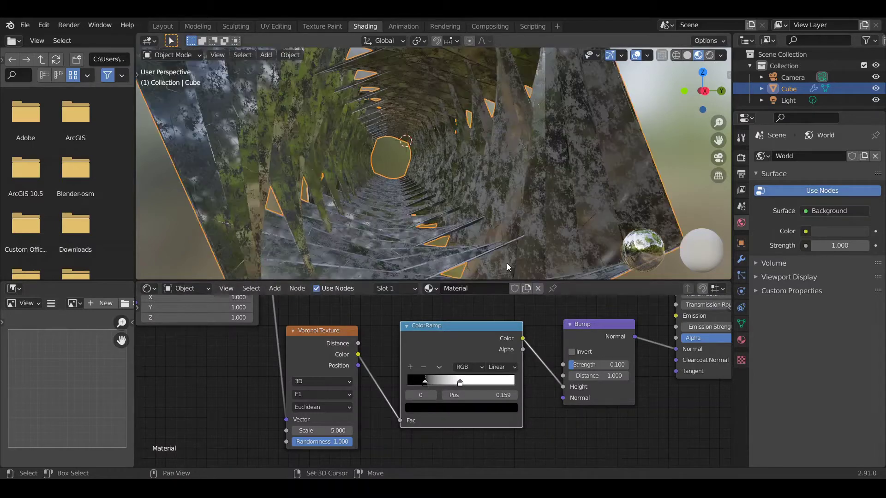
pyautogui.moveTo(507, 263); pyautogui.dragTo(574, 187, button='middle')
pyautogui.scroll(-5, 561, 195)
pyautogui.moveTo(572, 370); pyautogui.dragTo(449, 370, button='middle')
pyautogui.scroll(-3, 448, 370)
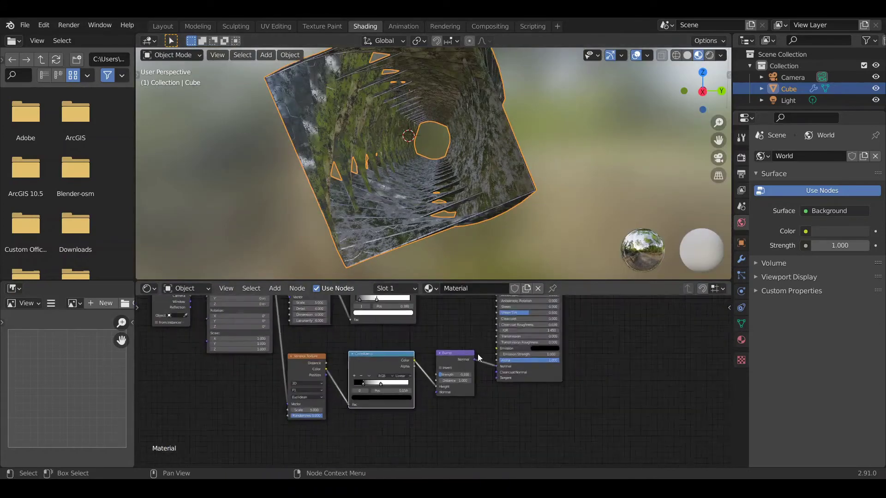
pyautogui.scroll(-2, 478, 353)
pyautogui.moveTo(517, 282); pyautogui.dragTo(502, 312, button='middle')
pyautogui.moveTo(434, 179)
pyautogui.mouseDown(button='middle')
pyautogui.moveTo(447, 184)
pyautogui.moveTo(434, 197)
pyautogui.moveTo(422, 184)
pyautogui.mouseUp(button='middle')
pyautogui.hotkey('alt', 'a')
# Step: Clear the camera's location and rotation, then rotate it 90° about X and 90° about Z
pyautogui.scroll(-4, 431, 148)
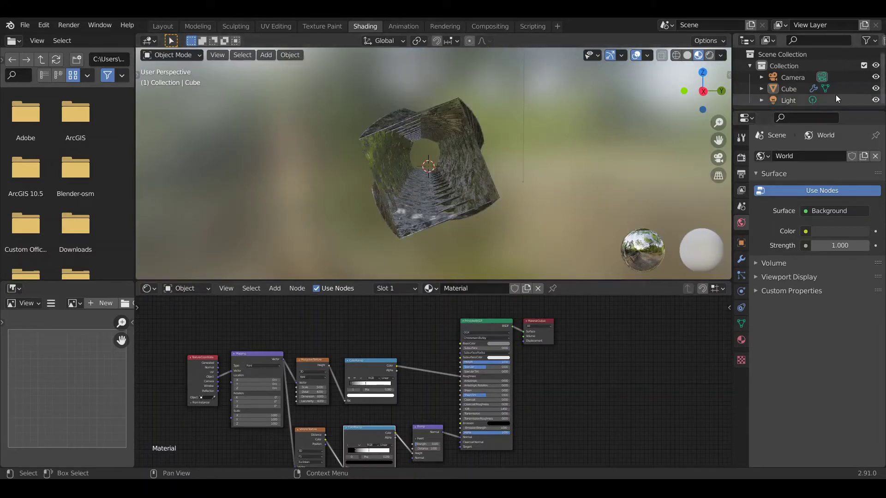
pyautogui.click(793, 78)
pyautogui.moveTo(471, 141); pyautogui.dragTo(459, 148, button='middle')
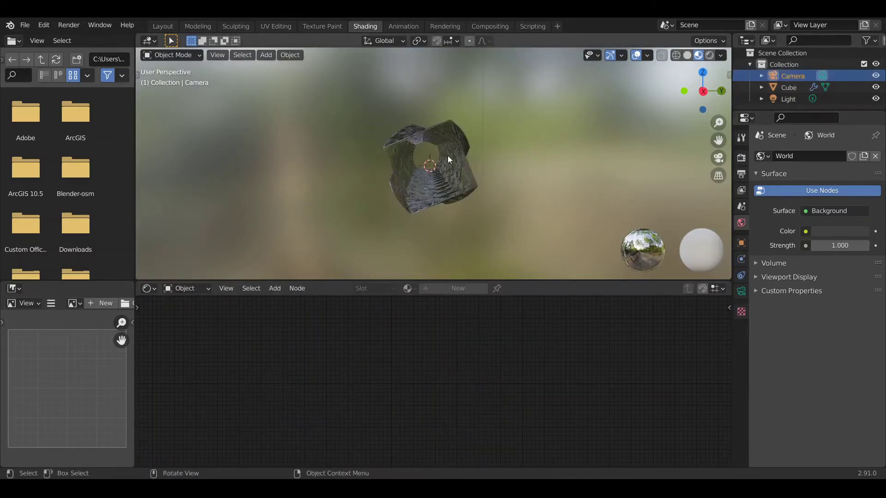
pyautogui.hotkey('alt', 'g')
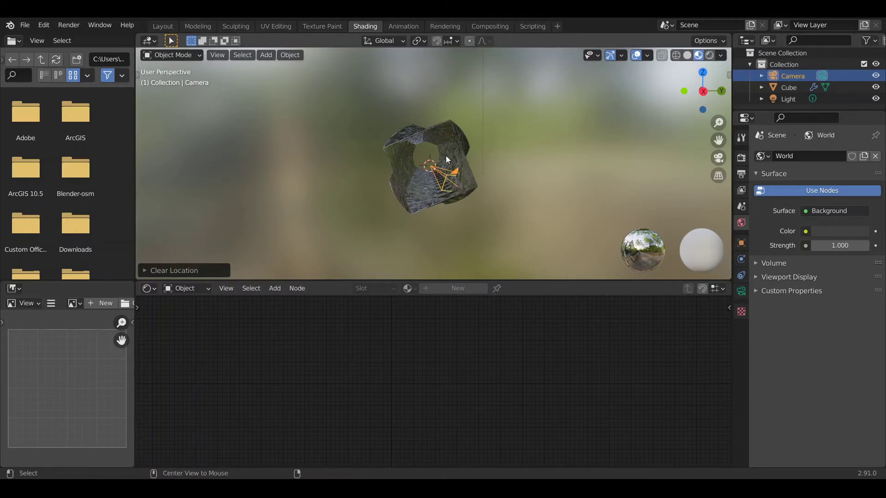
pyautogui.hotkey('alt', 'r')
pyautogui.scroll(3, 446, 156)
pyautogui.write('r')
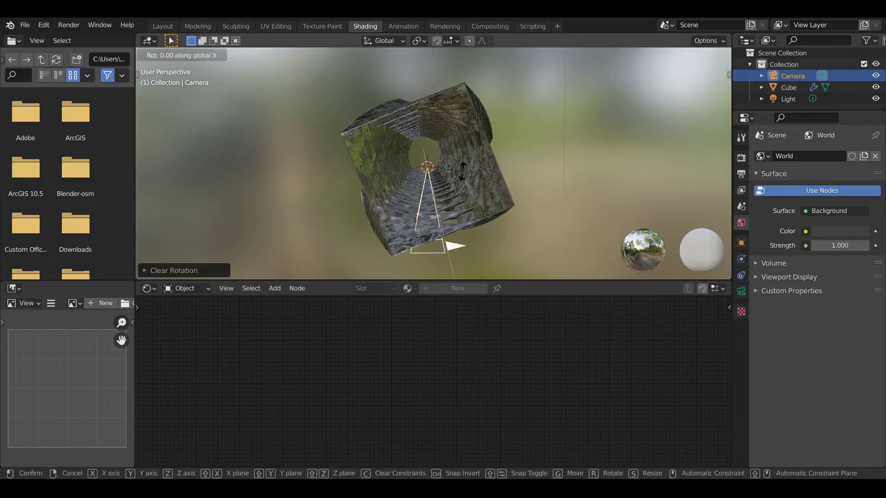
pyautogui.write('x90')
pyautogui.press('Return')
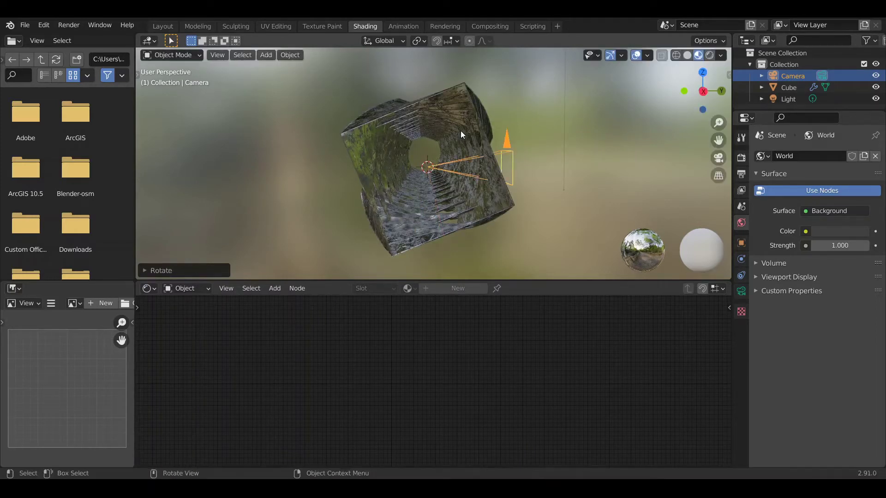
pyautogui.write('rz90')
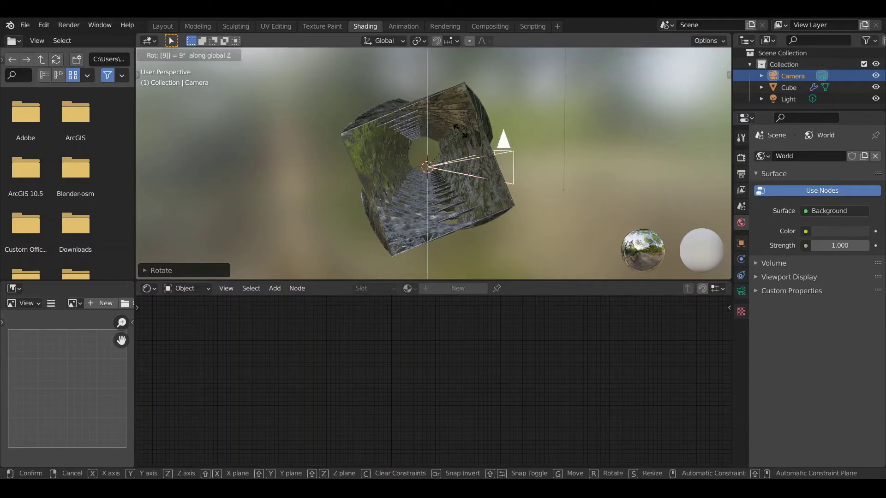
pyautogui.press('Return')
# Step: Through the camera view, move the camera along Z into the centre of the tunnel
pyautogui.press('KP_0')
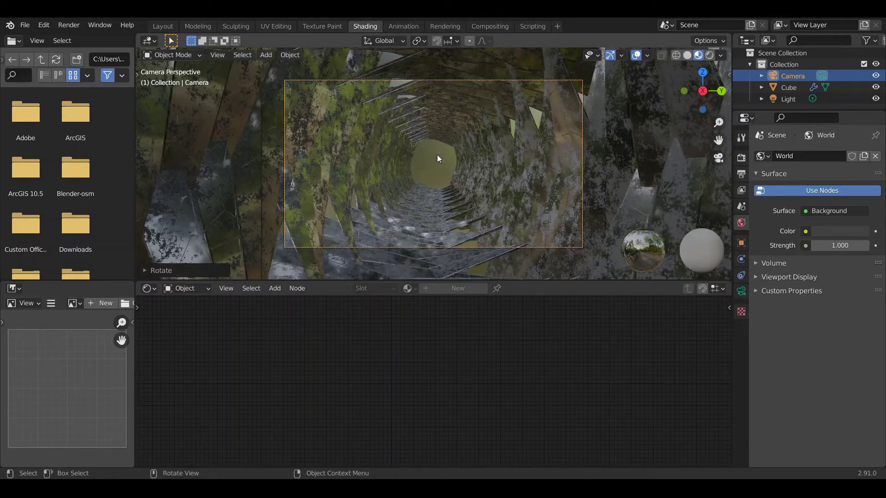
pyautogui.press('g')
pyautogui.press('z')
pyautogui.press('z')
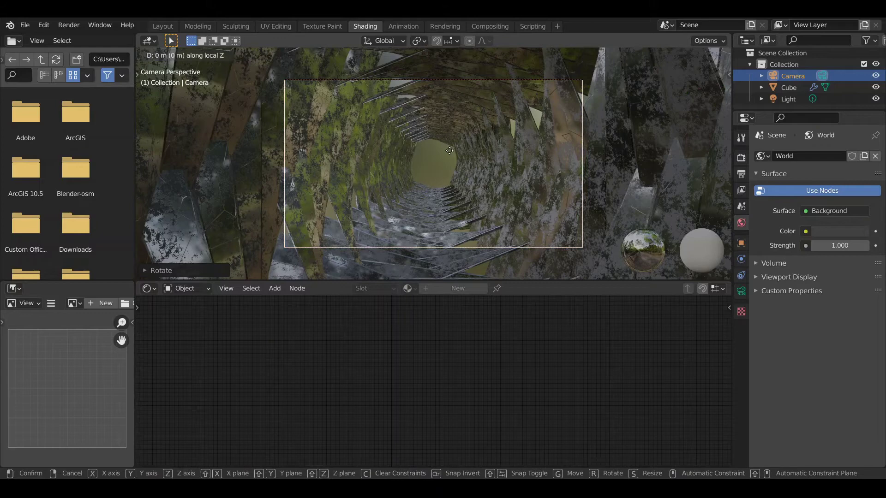
pyautogui.click(466, 207)
pyautogui.scroll(1, 467, 204)
pyautogui.scroll(-2, 466, 194)
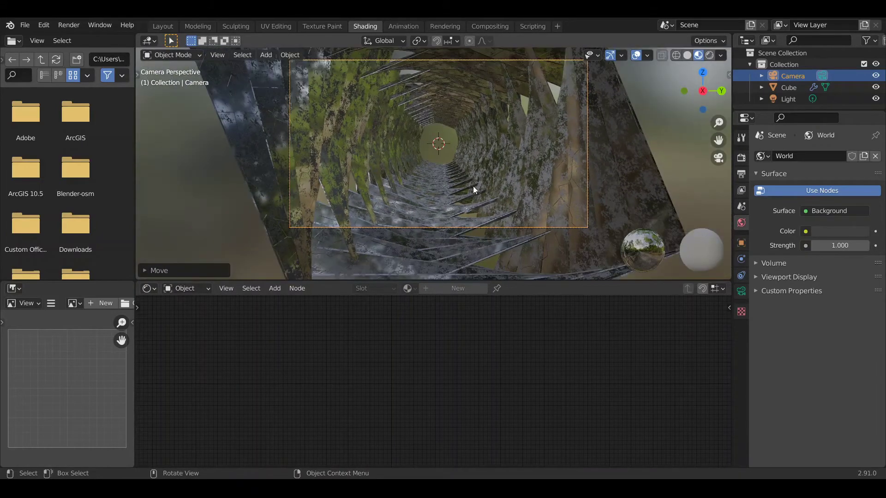
pyautogui.press('g')
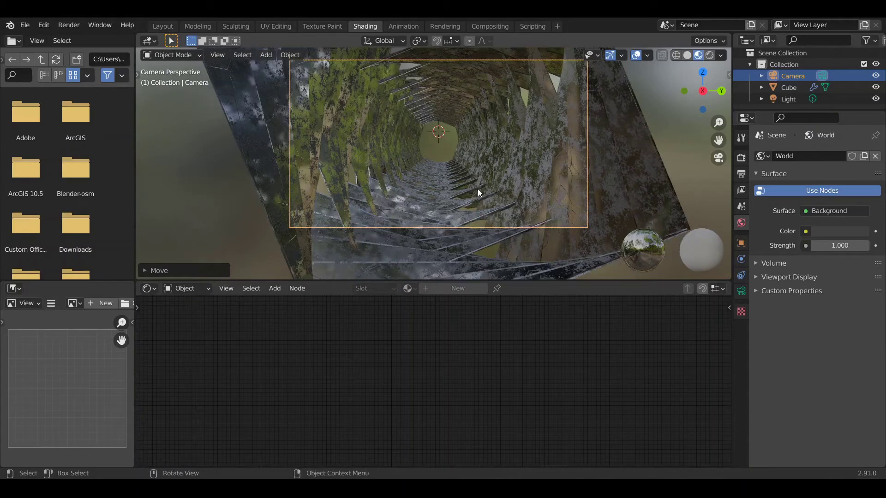
pyautogui.click(477, 190)
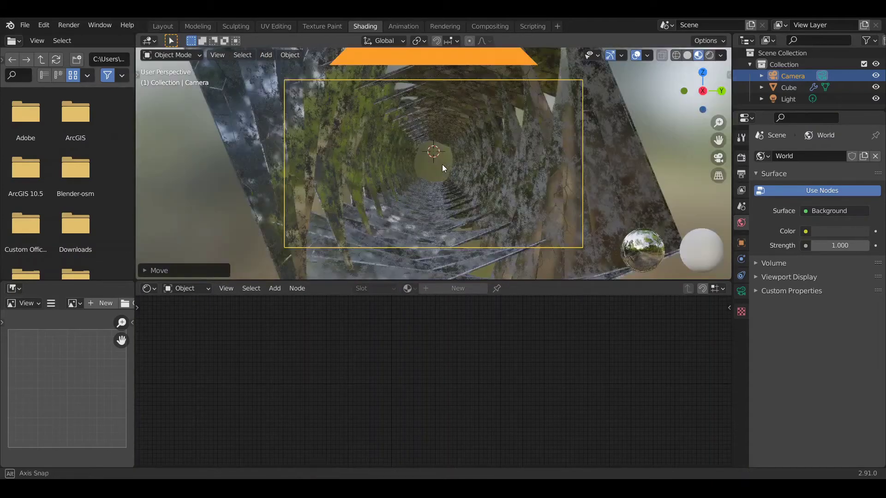
pyautogui.scroll(-6, 446, 159)
# Step: Delete the default light, switch to Rendered shading and set the world colour to black
pyautogui.click(471, 107)
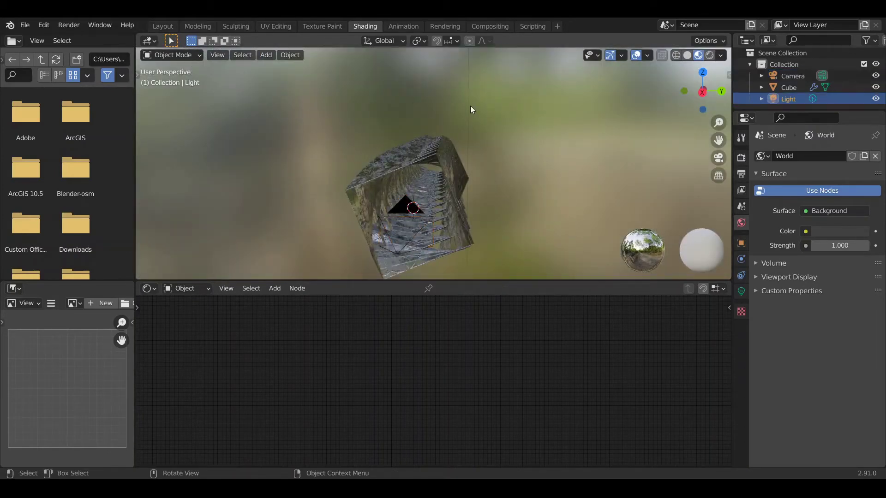
pyautogui.scroll(-4, 469, 106)
pyautogui.press('x')
pyautogui.click(446, 110)
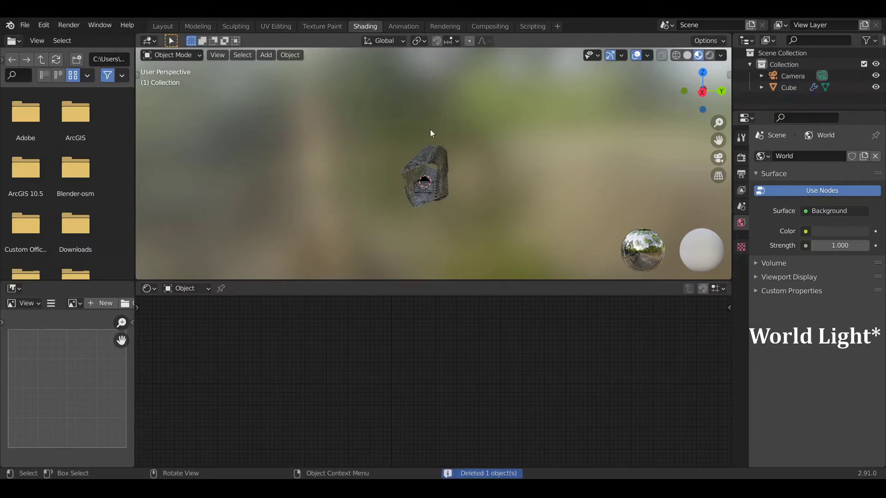
pyautogui.scroll(3, 421, 146)
pyautogui.press('KP_0')
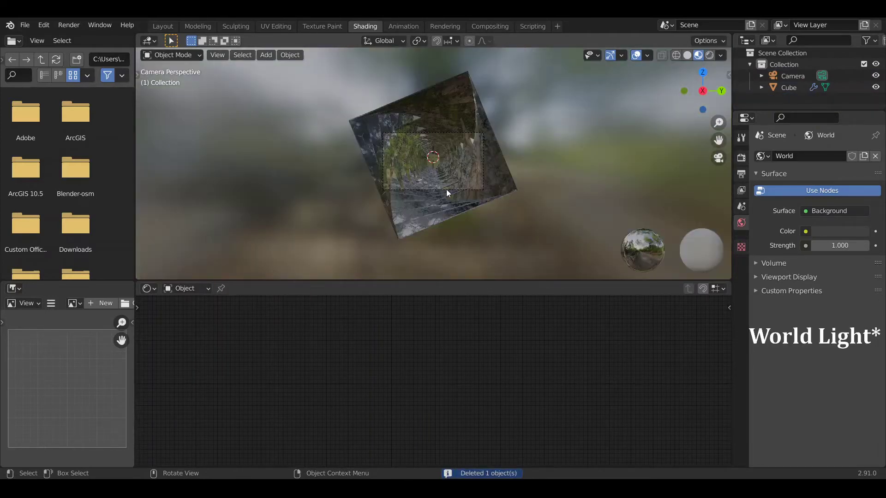
pyautogui.press('z')
pyautogui.click(450, 153)
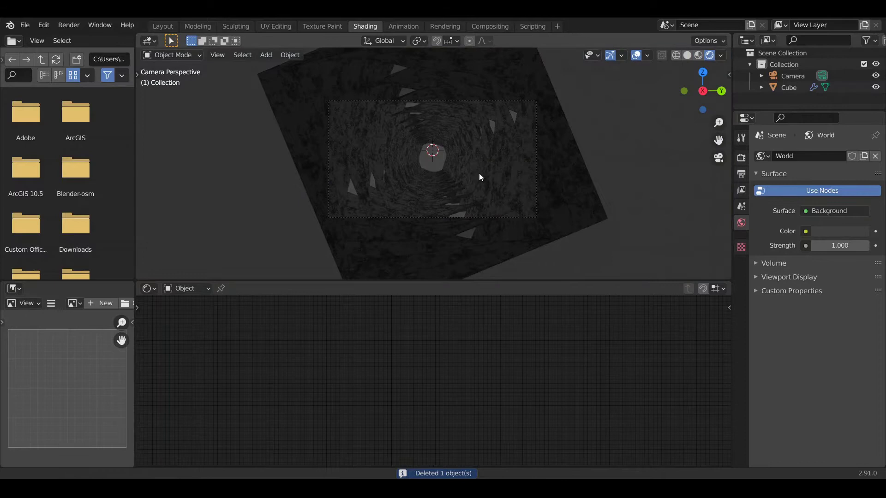
pyautogui.scroll(1, 479, 173)
pyautogui.click(835, 231)
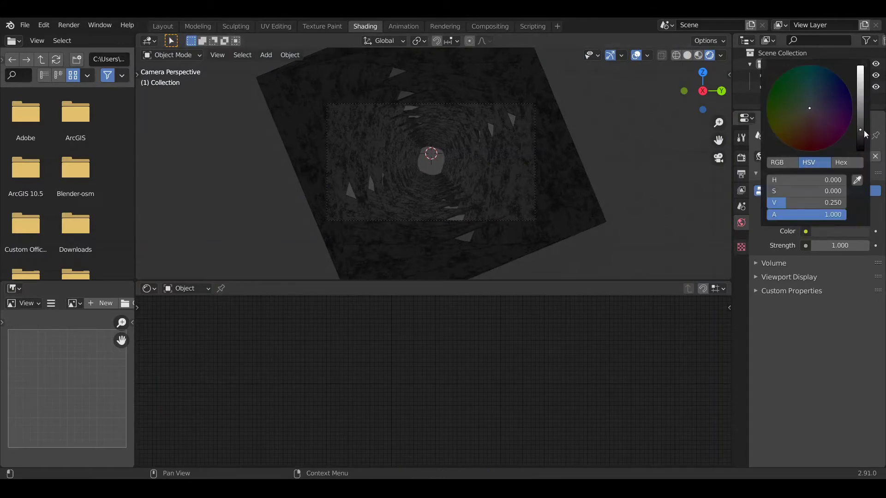
pyautogui.moveTo(857, 133); pyautogui.dragTo(854, 148)
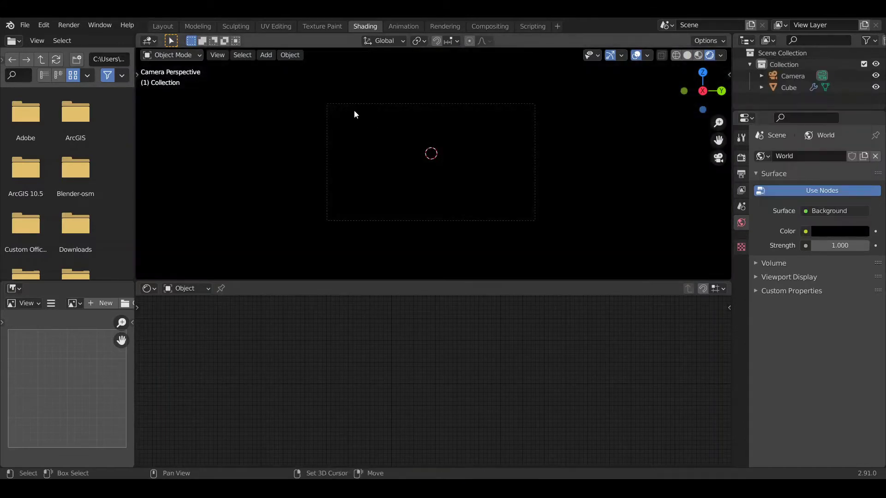
# Step: Add a point light with a red colour and 100 W power
pyautogui.hotkey('shift', 'a')
pyautogui.moveTo(345, 253)
pyautogui.click(408, 252)
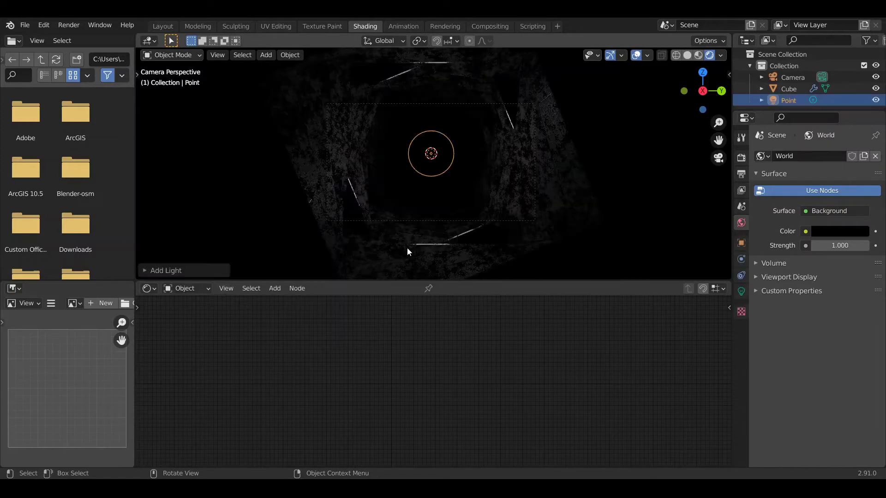
pyautogui.click(741, 291)
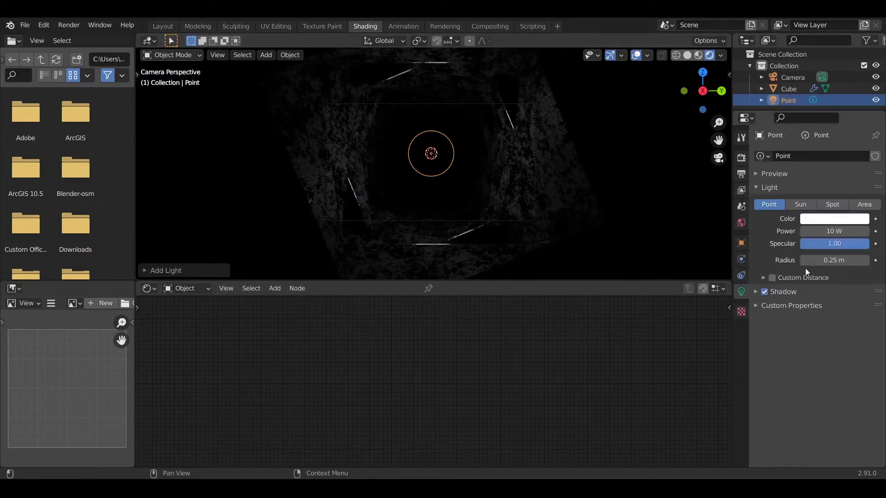
pyautogui.click(832, 219)
pyautogui.moveTo(807, 190); pyautogui.dragTo(845, 191)
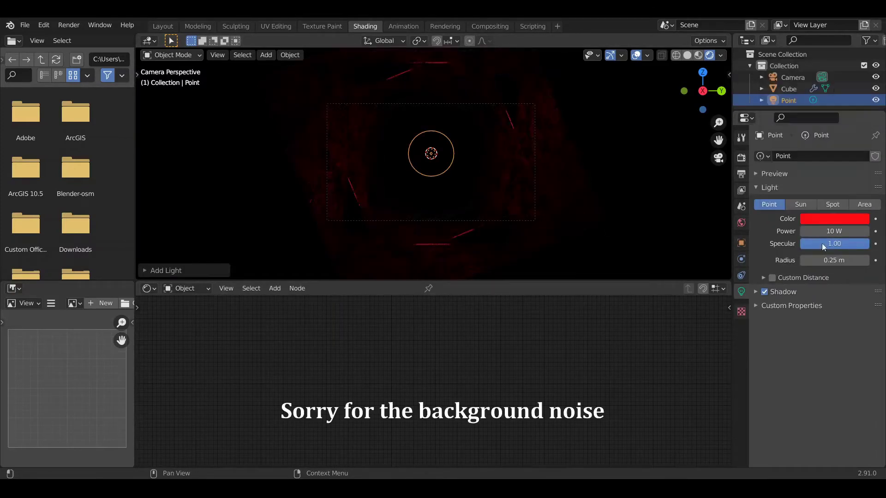
pyautogui.doubleClick(823, 231)
pyautogui.click(806, 232)
pyautogui.write('0')
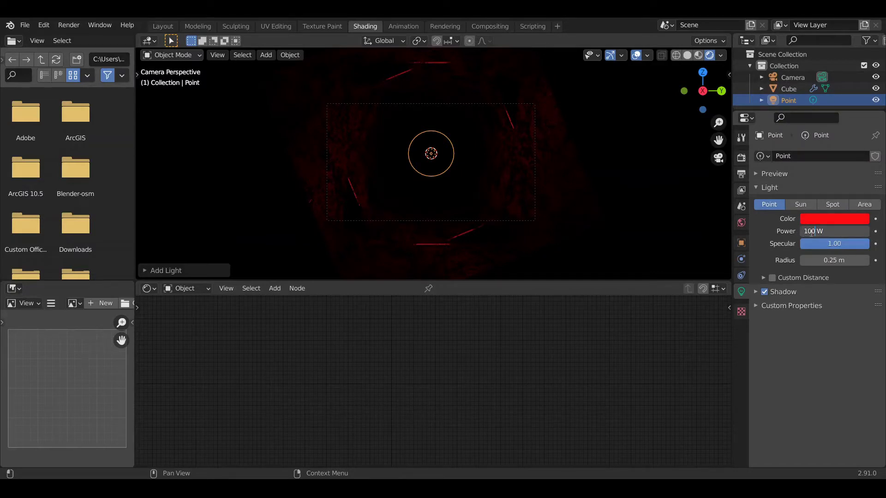
pyautogui.press('Return')
# Step: Move the point light along X inside the tunnel and brighten its red colour
pyautogui.press('g')
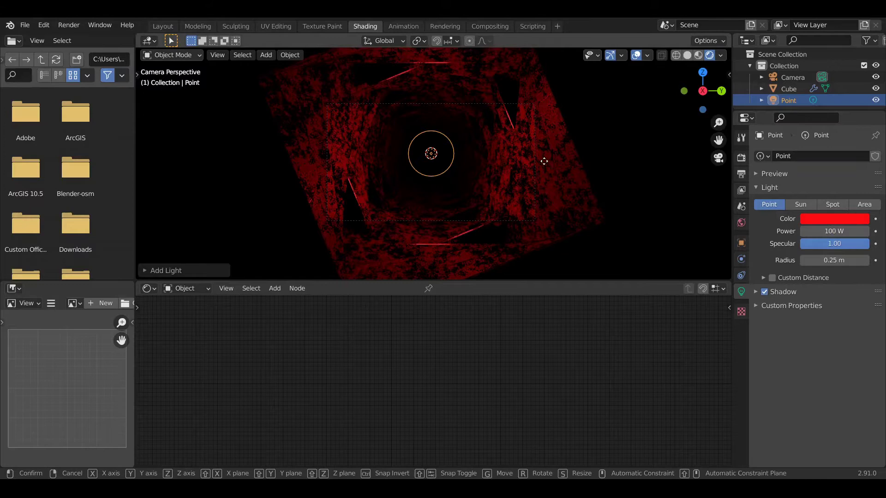
pyautogui.press('x')
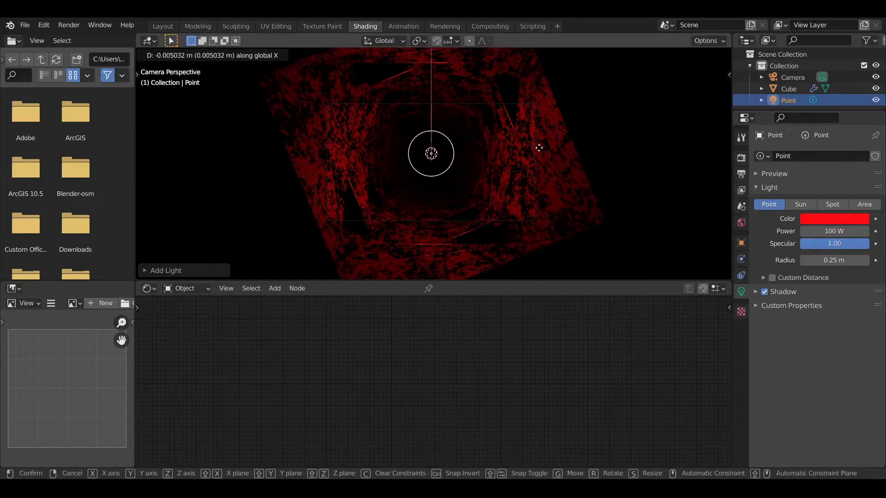
pyautogui.click(497, 222)
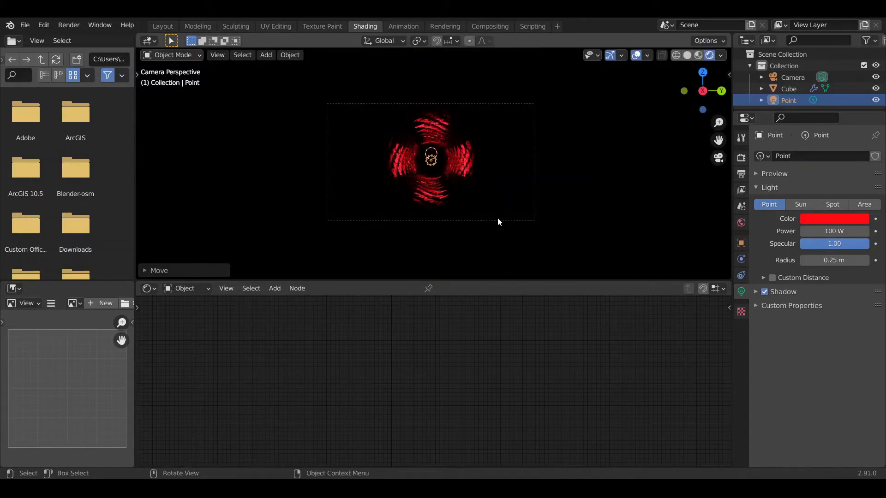
pyautogui.scroll(2, 461, 195)
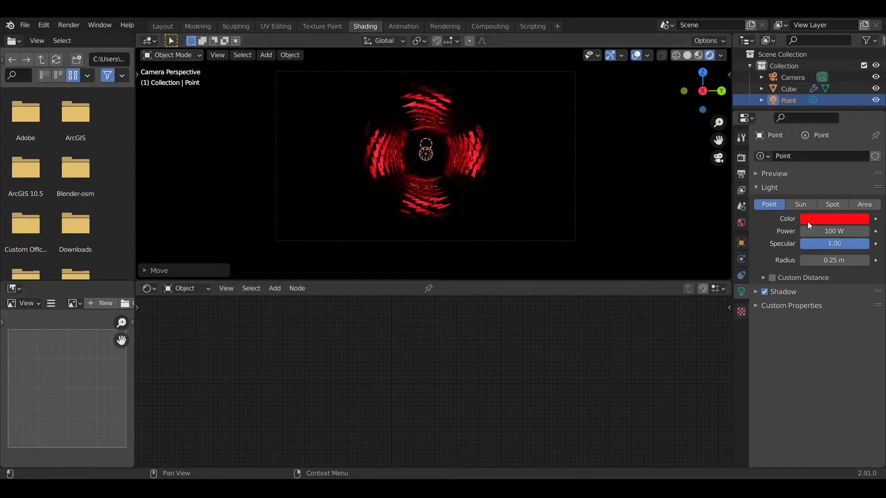
pyautogui.click(843, 220)
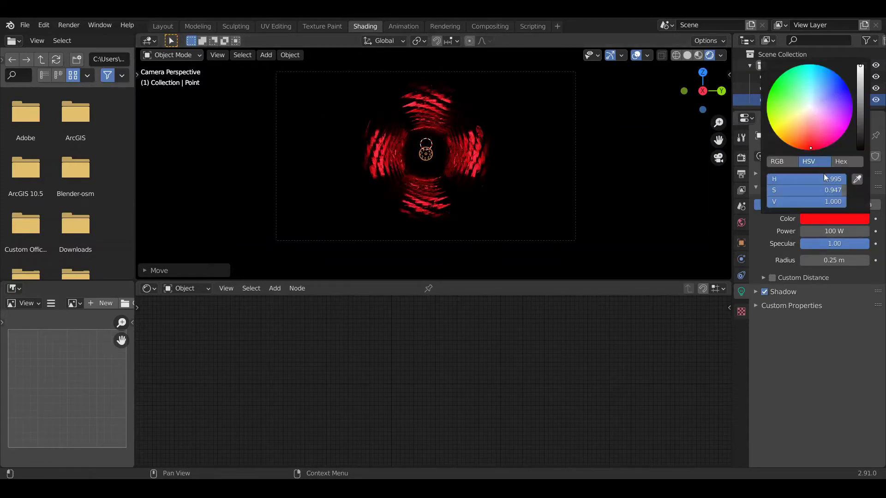
pyautogui.click(810, 141)
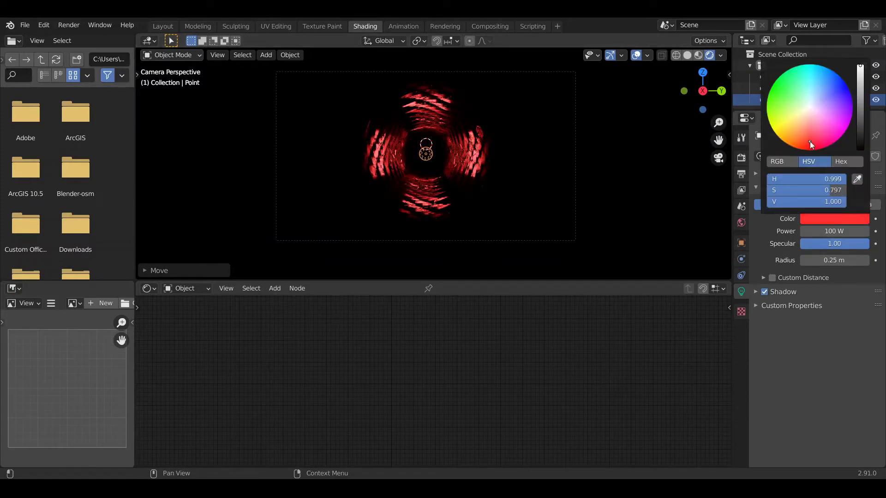
# Step: Enable Ambient Occlusion, Bloom, Screen Space Reflections and Motion Blur in Render Properties
pyautogui.click(741, 158)
pyautogui.moveTo(765, 234); pyautogui.dragTo(764, 257)
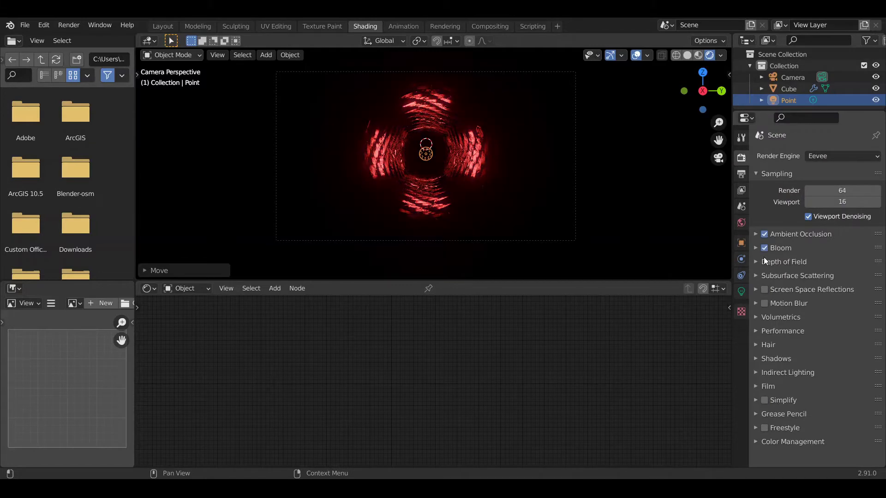
pyautogui.click(764, 289)
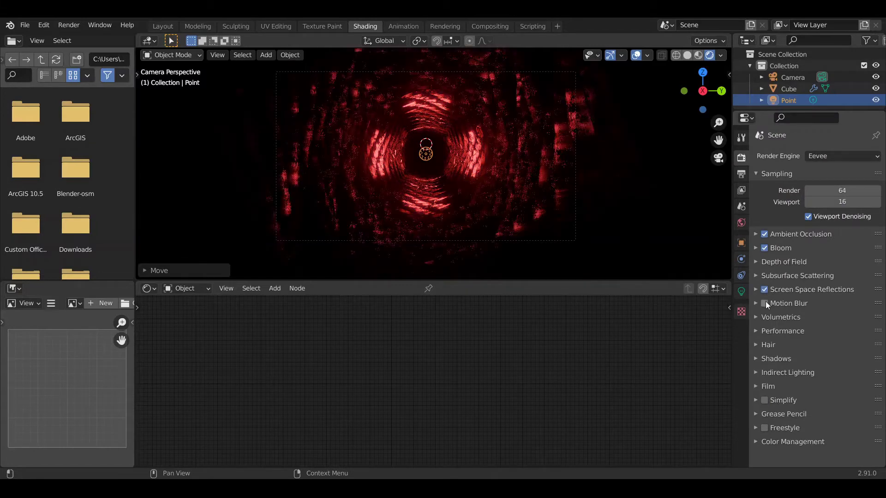
pyautogui.click(764, 303)
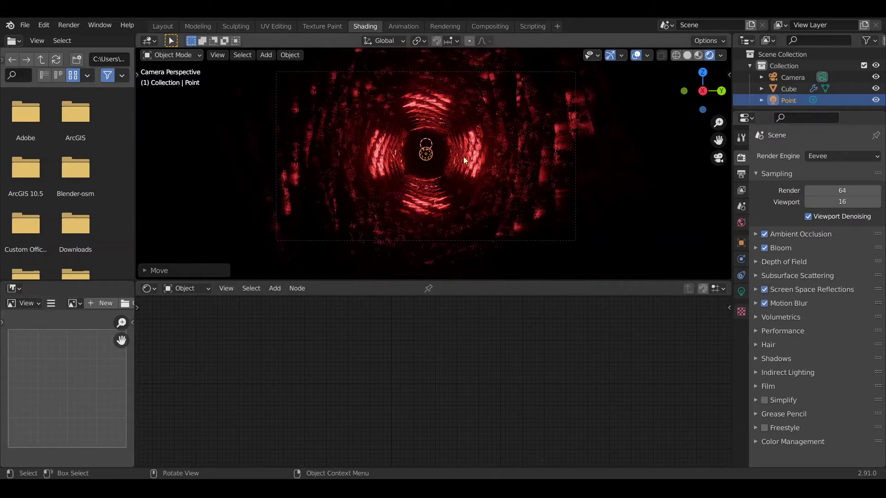
# Step: Set the Screen Space Reflections Max Roughness to 0.500
pyautogui.click(770, 287)
pyautogui.scroll(-1, 797, 308)
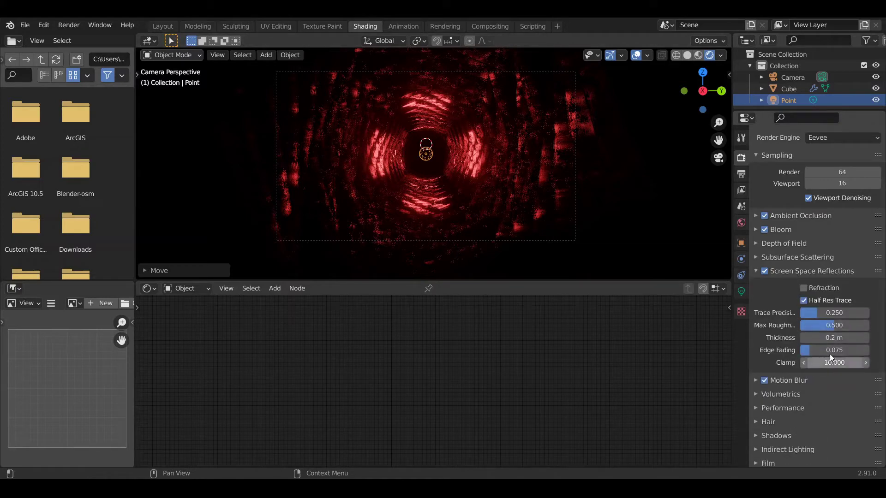
pyautogui.moveTo(836, 325)
pyautogui.mouseDown()
pyautogui.moveTo(803, 325)
pyautogui.moveTo(860, 324)
pyautogui.moveTo(835, 325)
pyautogui.mouseUp()
pyautogui.click(835, 326)
pyautogui.press('BackSpace')
pyautogui.write('0.5')
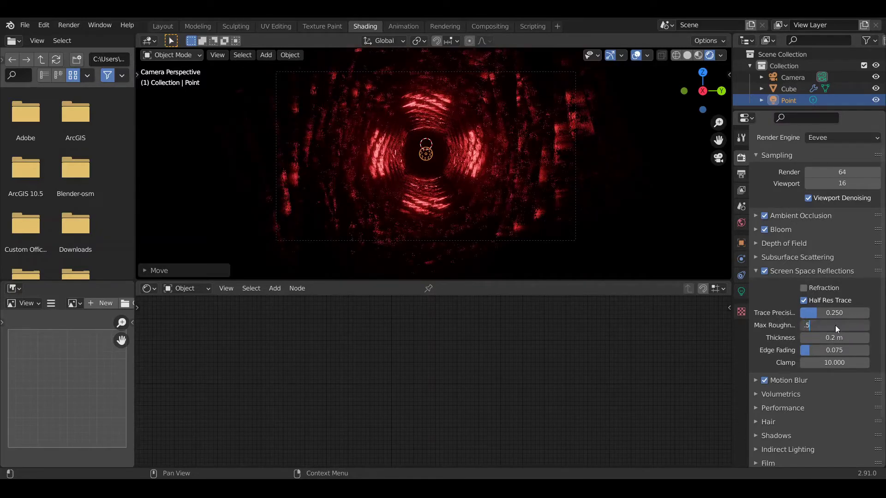
pyautogui.press('Return')
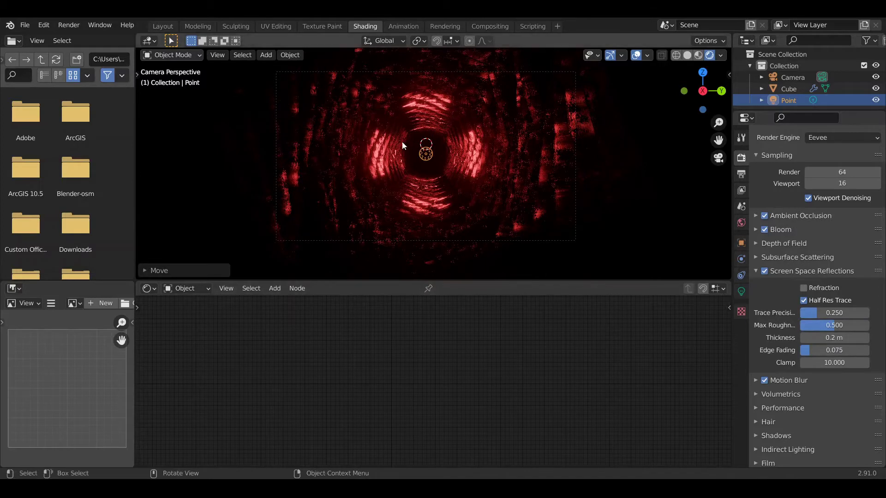
pyautogui.click(415, 180)
# Step: Add an area light with a cyan colour and 50 W power
pyautogui.hotkey('shift', 'a')
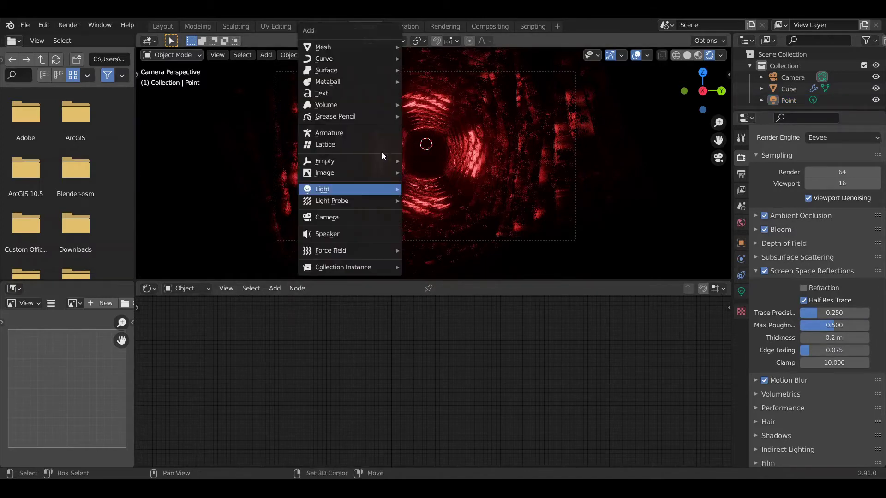
pyautogui.moveTo(368, 190)
pyautogui.click(436, 224)
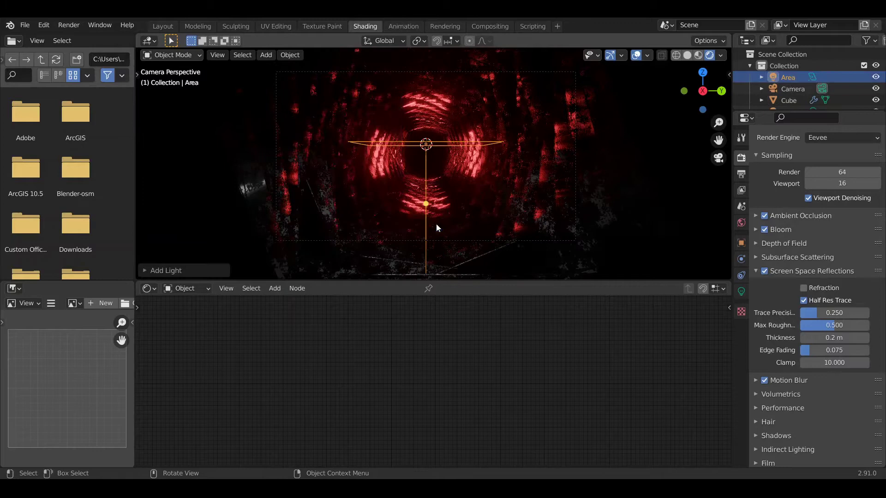
pyautogui.click(741, 291)
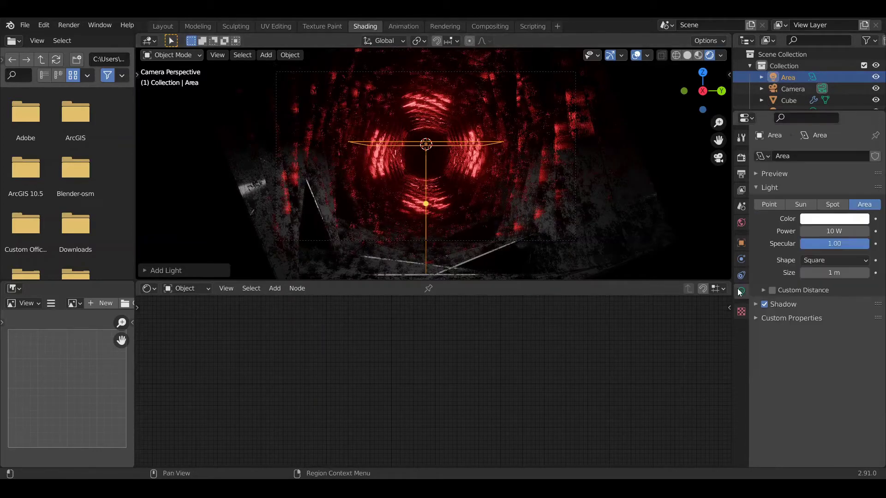
pyautogui.click(824, 219)
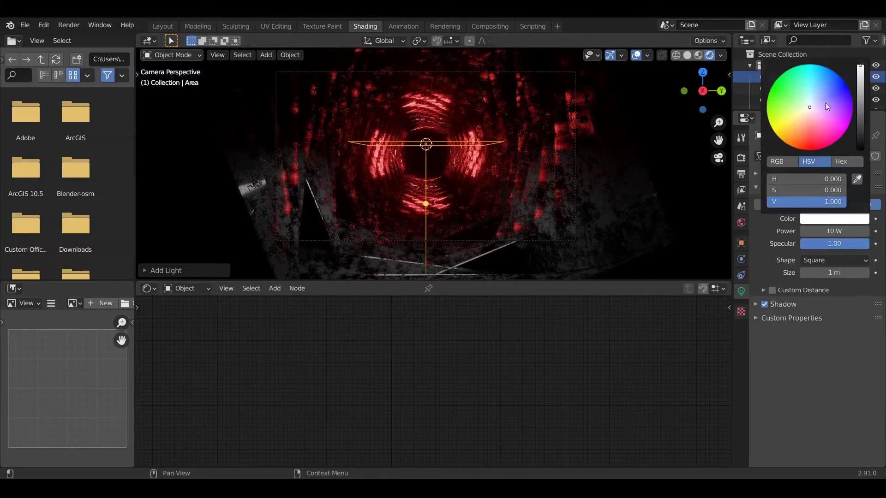
pyautogui.click(815, 85)
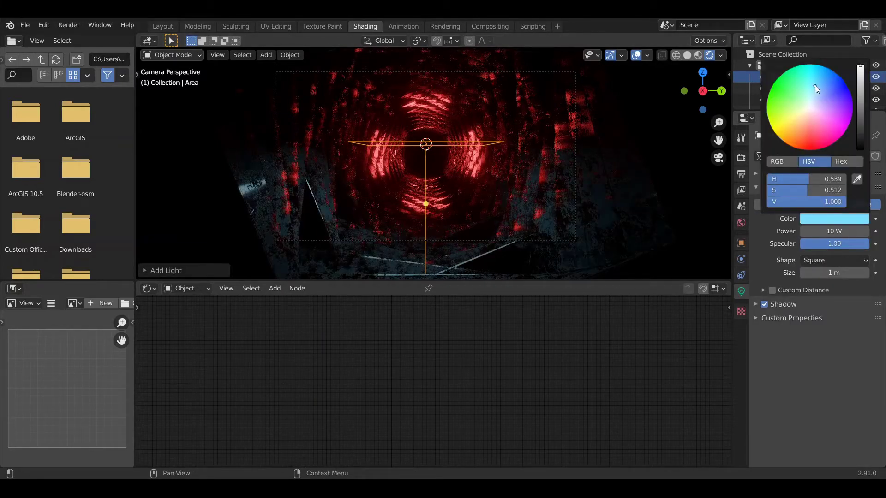
pyautogui.click(820, 231)
pyautogui.write('50')
pyautogui.press('Return')
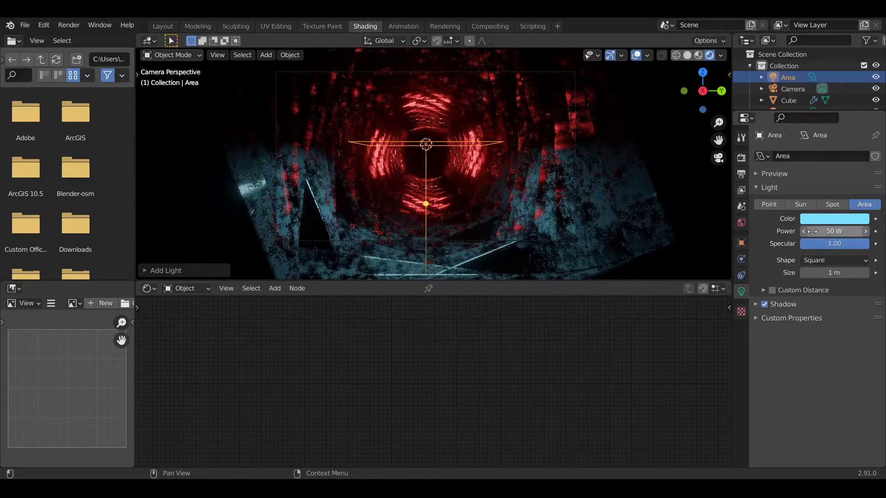
# Step: Move and tilt the area light toward the tunnel's left side, then duplicate it
pyautogui.press('g')
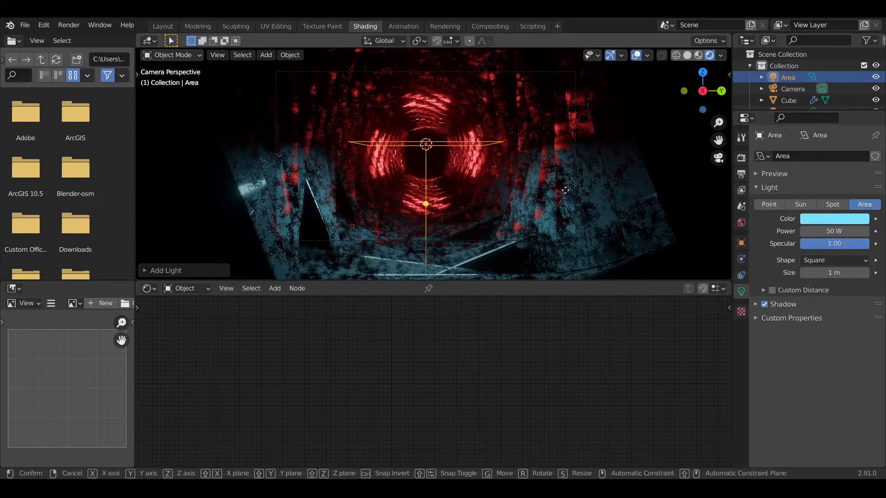
pyautogui.press('x')
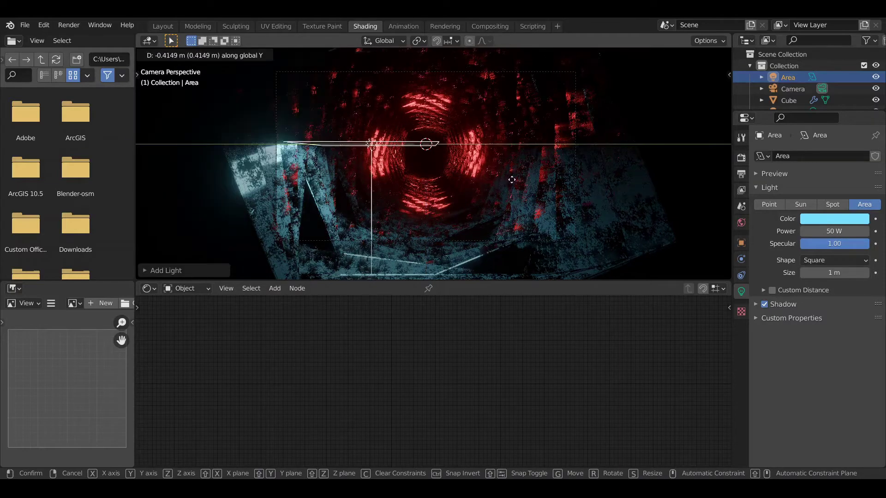
pyautogui.click(505, 184)
pyautogui.press('g')
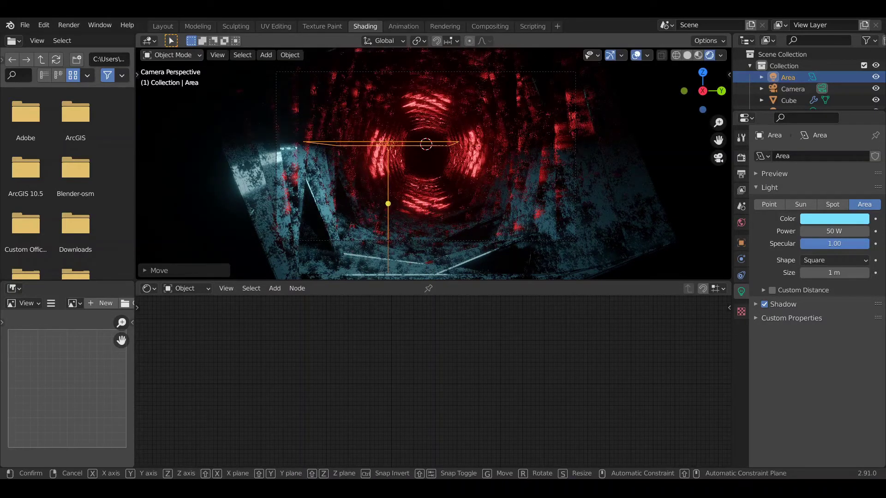
pyautogui.press('r')
pyautogui.click(549, 195)
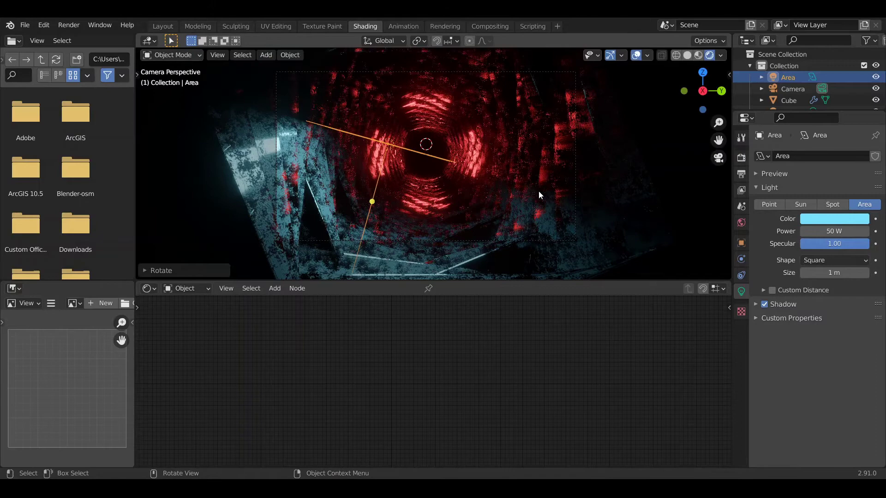
pyautogui.press('g')
pyautogui.press('x')
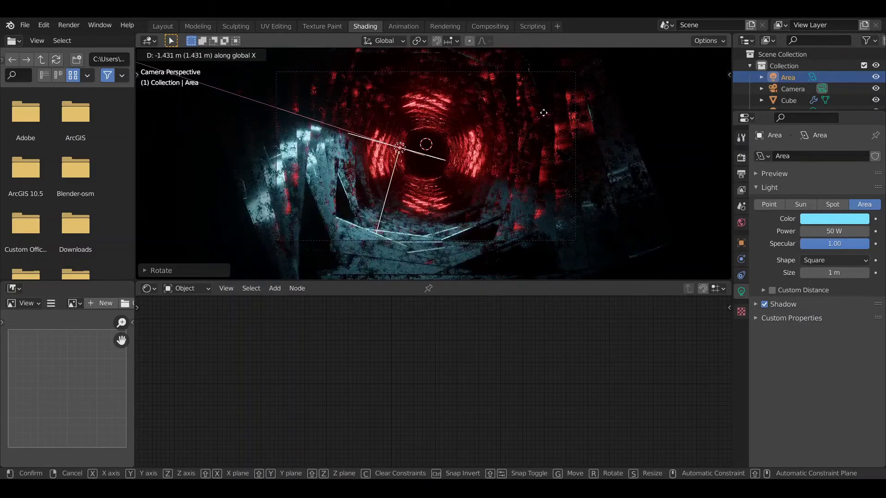
pyautogui.click(473, 166)
pyautogui.hotkey('shift', 'd')
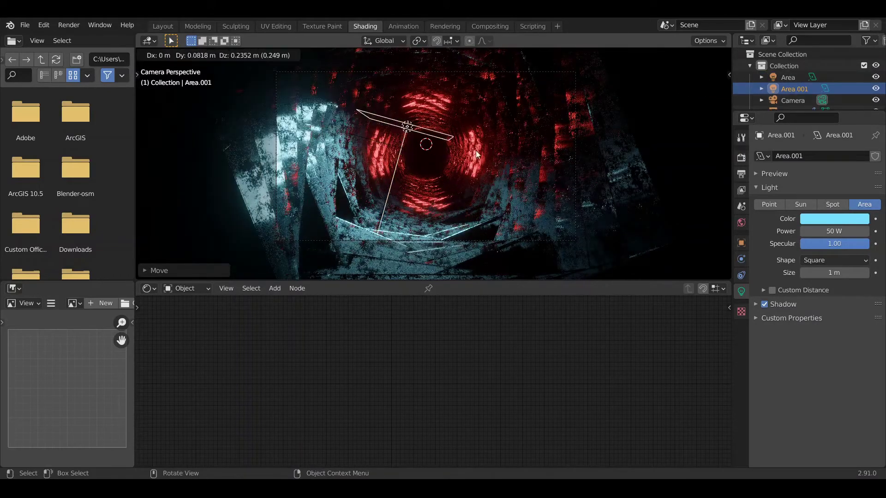
# Step: Move the Area.001 copy about 14 m further down the tunnel along X and rotate it about 50°
pyautogui.rightClick(475, 150)
pyautogui.press('g')
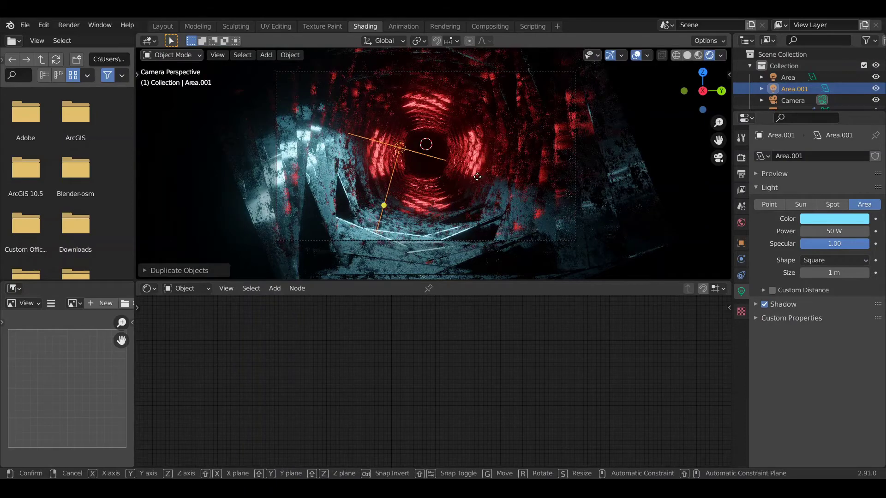
pyautogui.press('x')
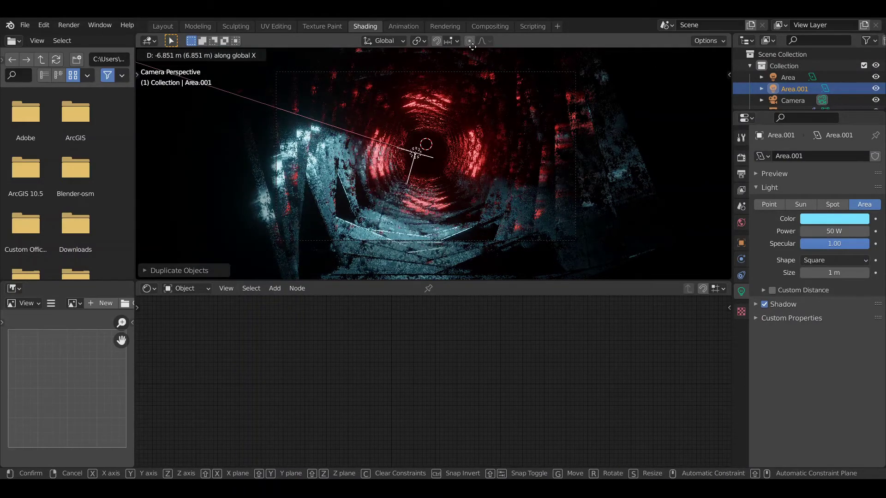
pyautogui.click(512, 233)
pyautogui.press('r')
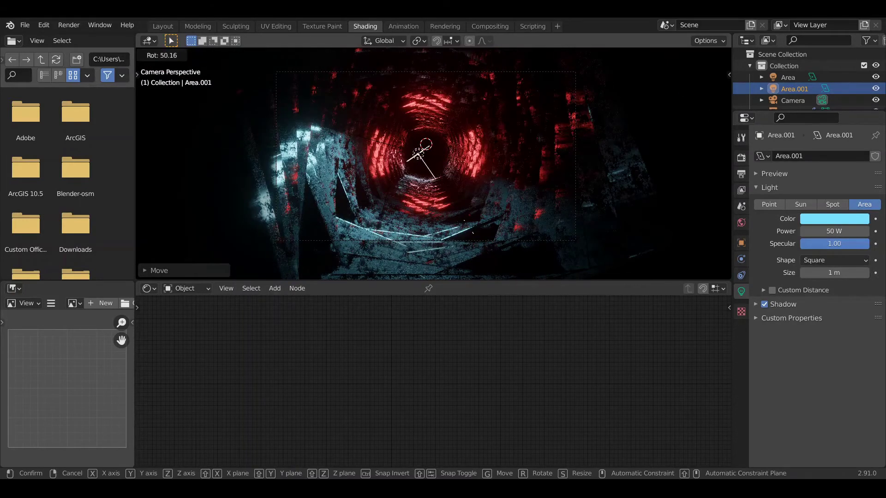
pyautogui.click(435, 75)
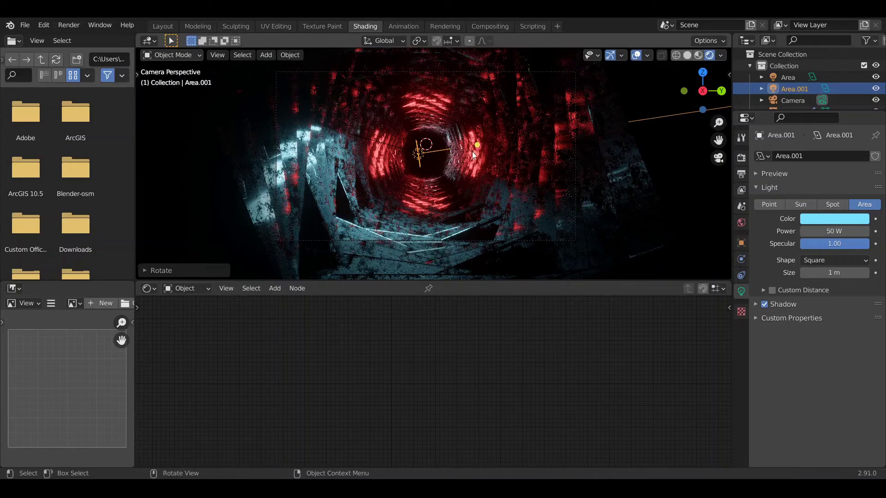
# Step: Turn the lower editor into a Timeline and set the End frame to 100
pyautogui.click(149, 290)
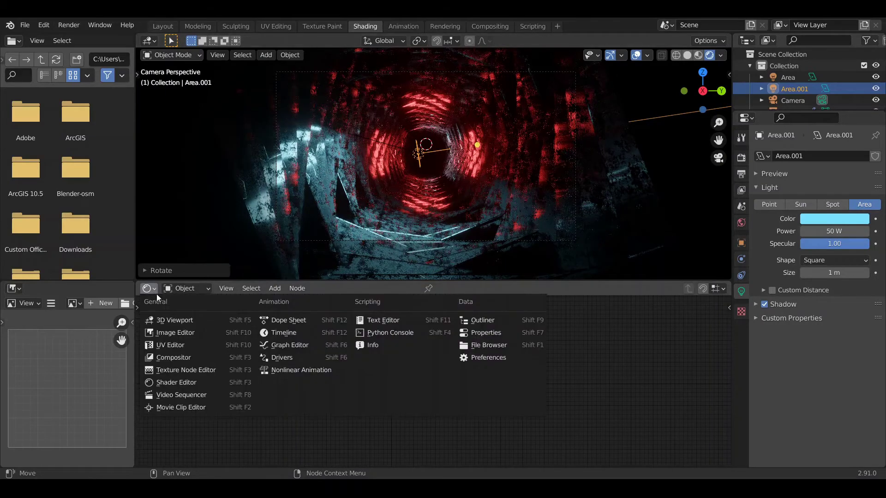
pyautogui.click(275, 331)
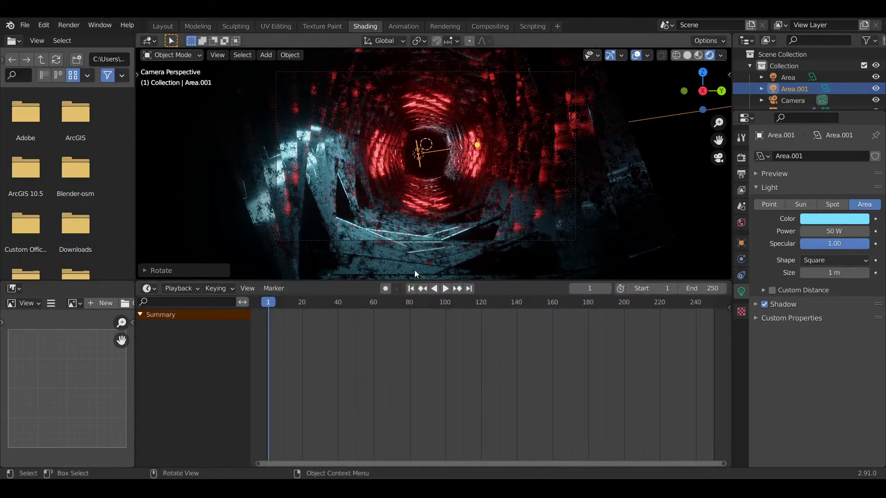
pyautogui.click(694, 288)
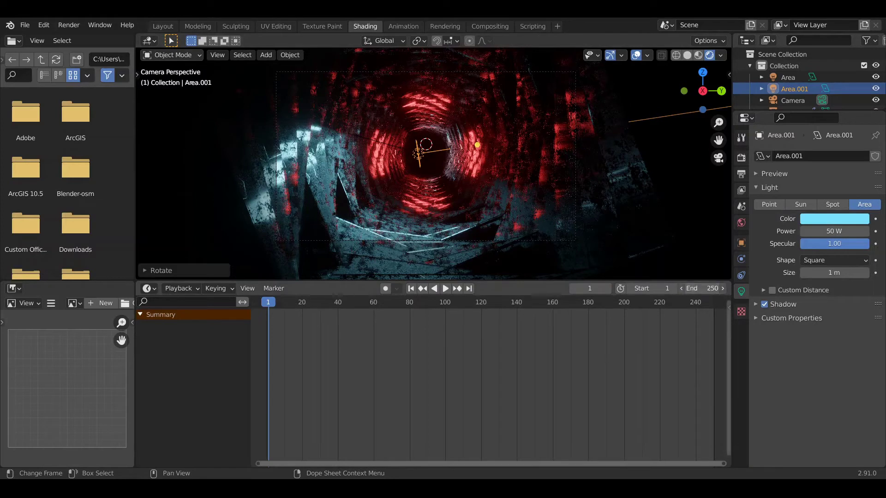
pyautogui.write('100')
pyautogui.press('Return')
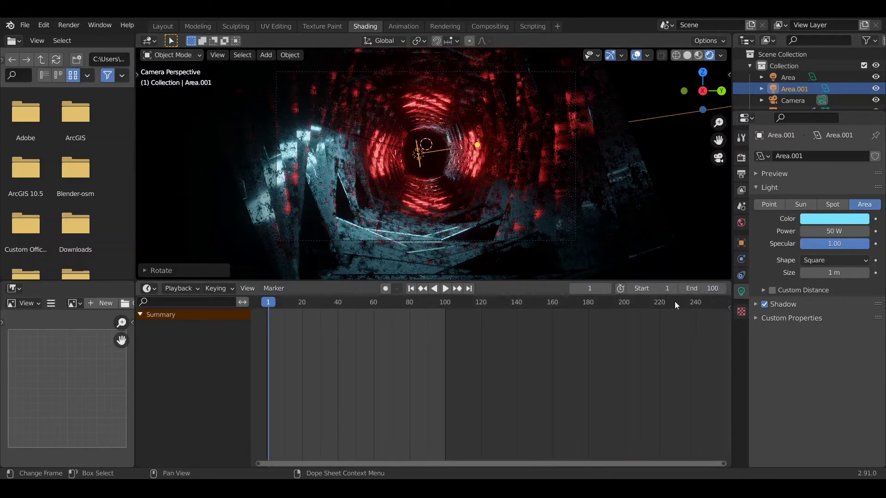
# Step: Switch the viewport to wireframe shading and select the red point light
pyautogui.click(433, 158)
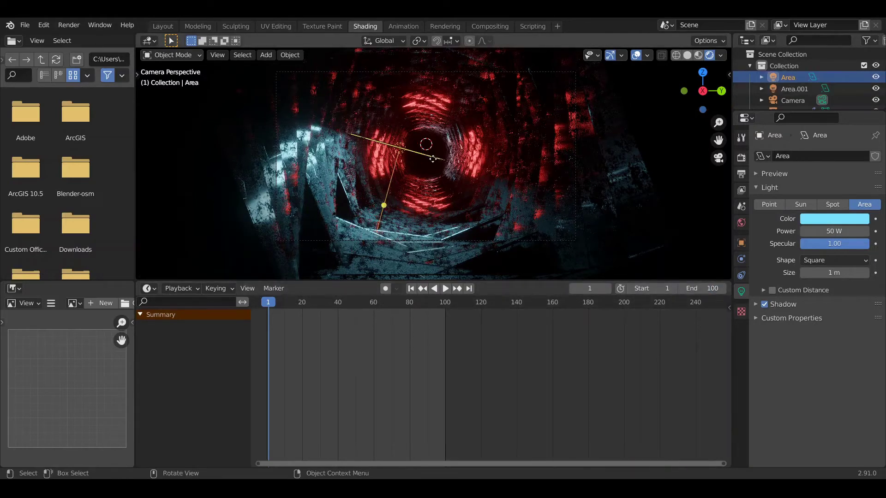
pyautogui.press('z')
pyautogui.click(520, 167)
pyautogui.moveTo(521, 166)
pyautogui.mouseDown(button='middle')
pyautogui.moveTo(422, 153)
pyautogui.moveTo(443, 151)
pyautogui.moveTo(474, 166)
pyautogui.moveTo(397, 187)
pyautogui.moveTo(571, 194)
pyautogui.moveTo(576, 181)
pyautogui.moveTo(461, 193)
pyautogui.mouseUp(button='middle')
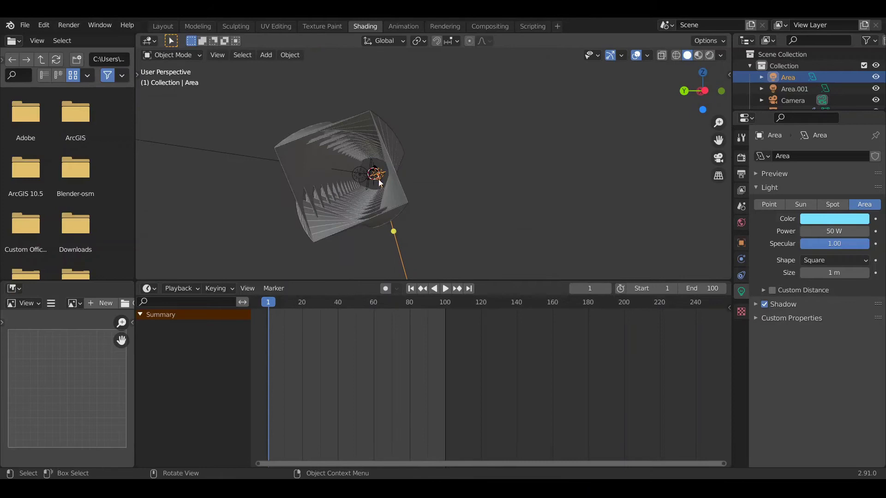
pyautogui.click(356, 175)
pyautogui.moveTo(355, 175)
pyautogui.mouseDown(button='middle')
pyautogui.moveTo(272, 176)
pyautogui.moveTo(336, 200)
pyautogui.moveTo(376, 200)
pyautogui.moveTo(406, 148)
pyautogui.moveTo(358, 194)
pyautogui.moveTo(401, 197)
pyautogui.mouseUp(button='middle')
pyautogui.press('z')
pyautogui.press('Escape')
pyautogui.press('z')
pyautogui.click(297, 198)
pyautogui.click(356, 189)
pyautogui.click(353, 195)
pyautogui.click(355, 192)
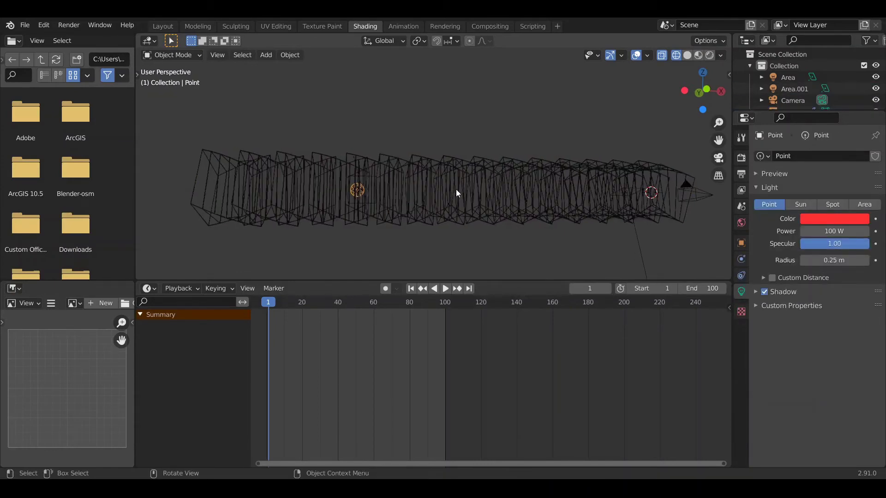
# Step: Move the point light along X to the tunnel's left end and keyframe its location at frame 1
pyautogui.press('g')
pyautogui.press('x')
pyautogui.click(335, 188)
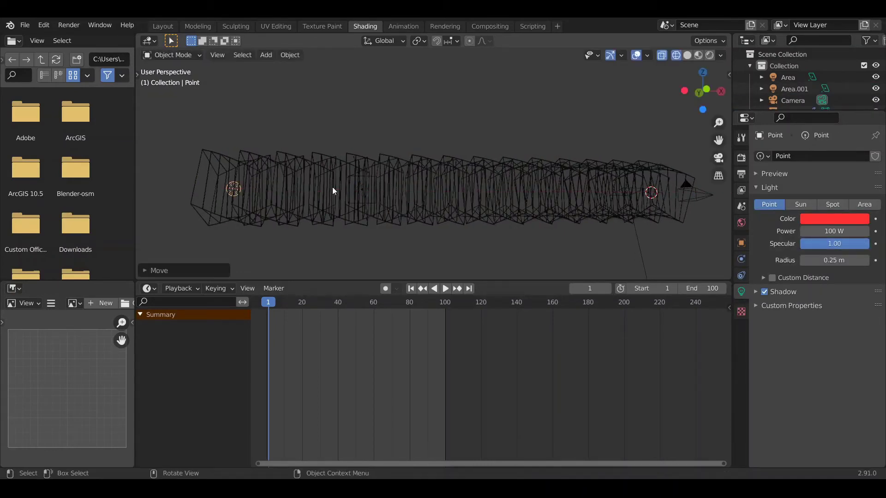
pyautogui.moveTo(404, 208); pyautogui.dragTo(430, 184, button='middle')
pyautogui.press('i')
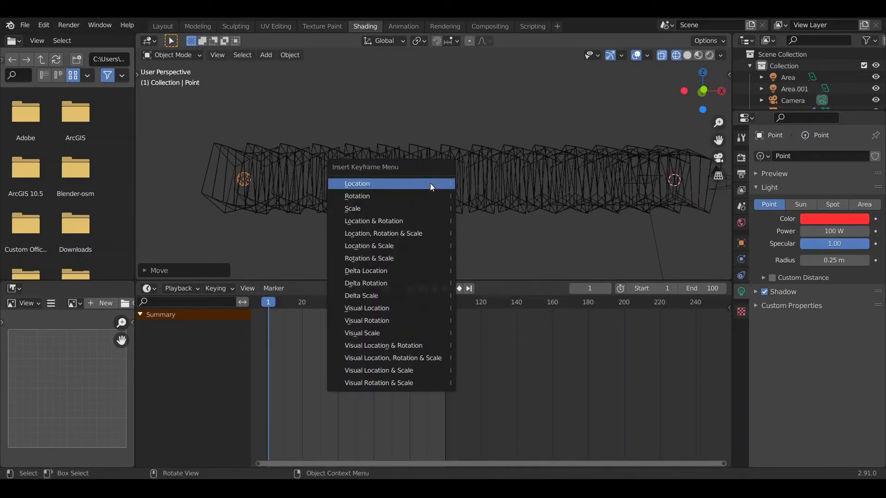
pyautogui.click(427, 184)
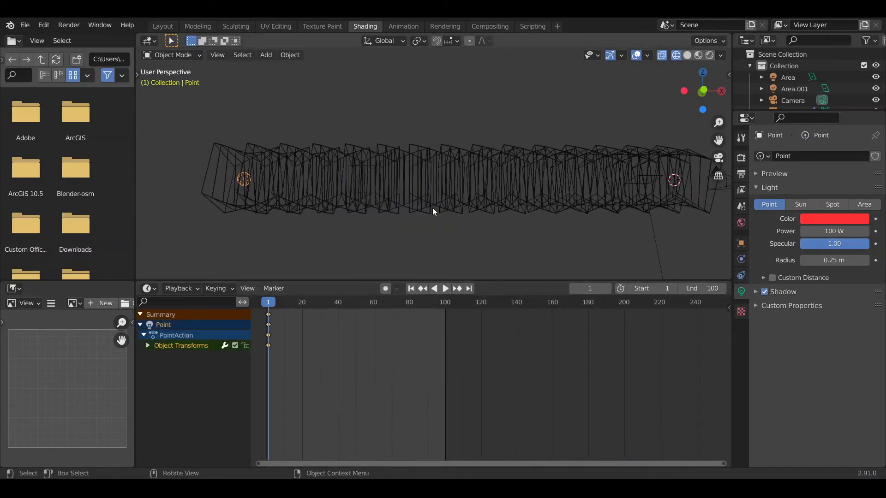
# Step: At frame 100, move the point light along X to the tunnel's far end and keyframe its location
pyautogui.hotkey('shift', 'Right')
pyautogui.moveTo(458, 221); pyautogui.dragTo(403, 203, button='middle')
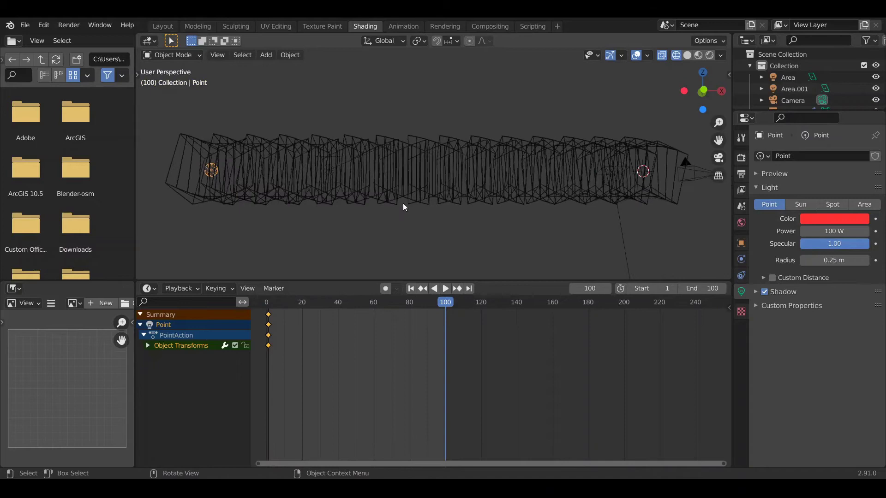
pyautogui.scroll(-3, 402, 202)
pyautogui.press('KP_1')
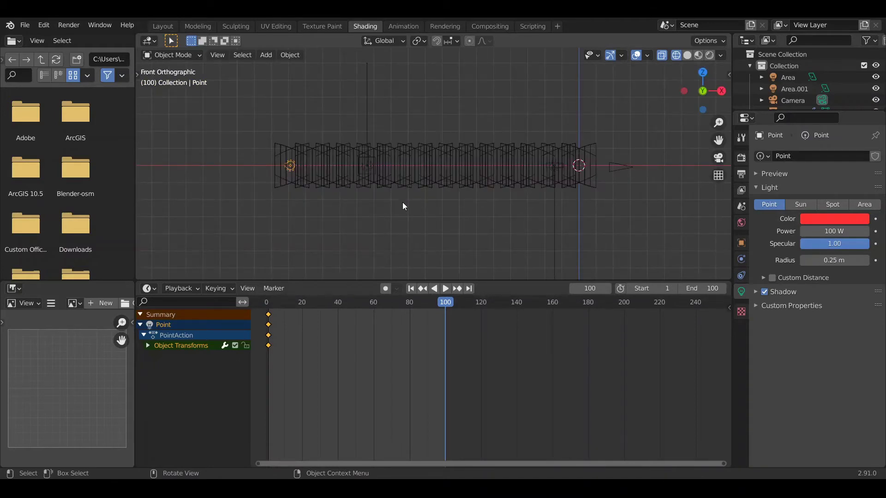
pyautogui.press('g')
pyautogui.press('x')
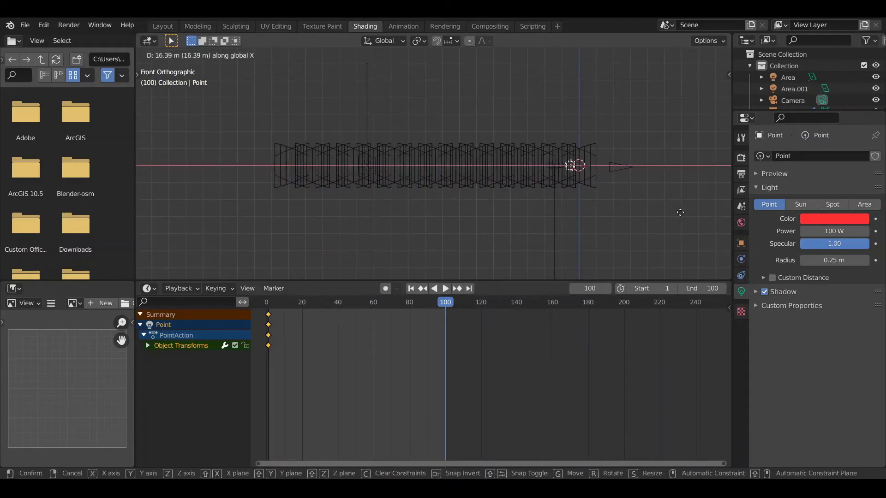
pyautogui.click(681, 212)
pyautogui.press('KP_0')
pyautogui.press('z')
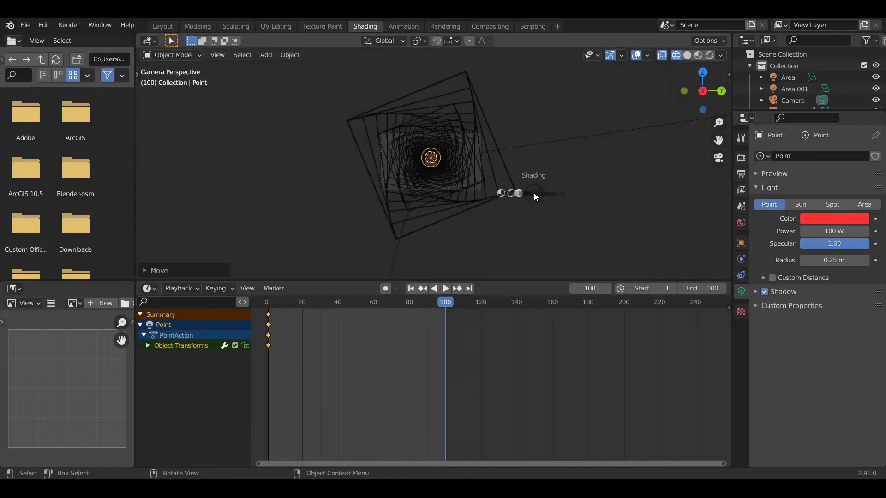
pyautogui.click(521, 130)
pyautogui.scroll(3, 443, 180)
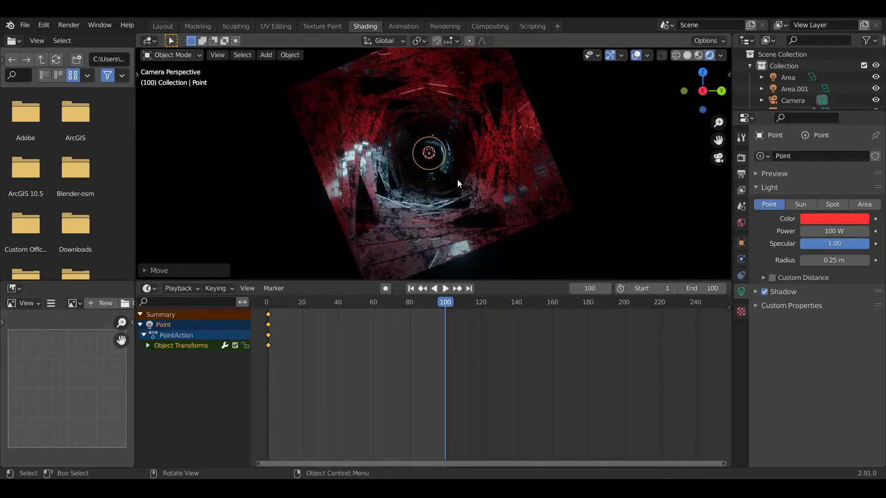
pyautogui.press('i')
pyautogui.click(458, 180)
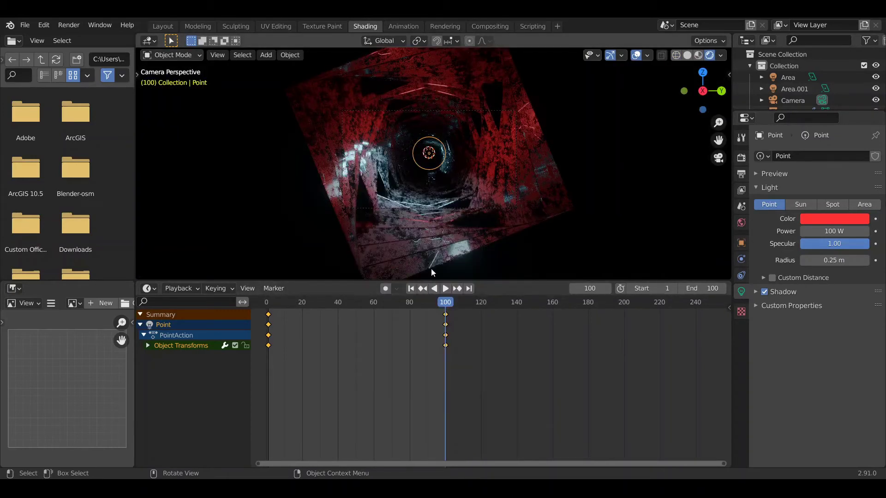
pyautogui.hotkey('shift', 'Left')
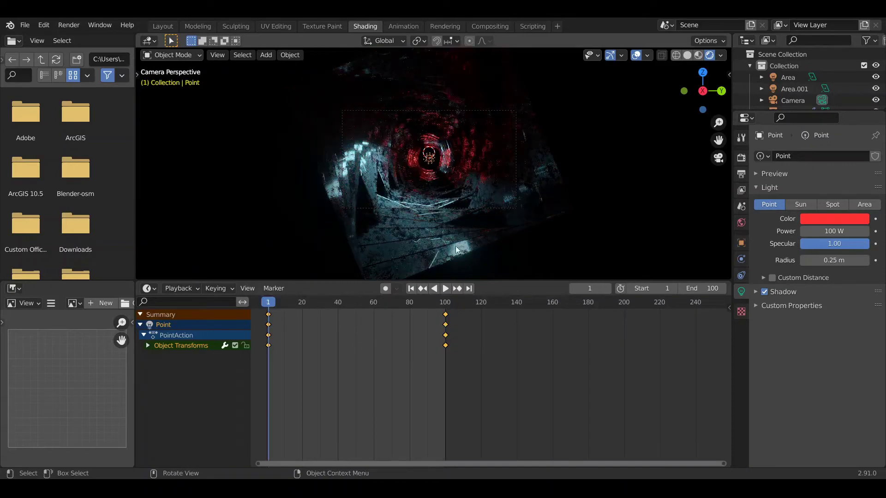
# Step: Select the Area light and keyframe its location at frame 1
pyautogui.scroll(2, 445, 199)
pyautogui.click(409, 154)
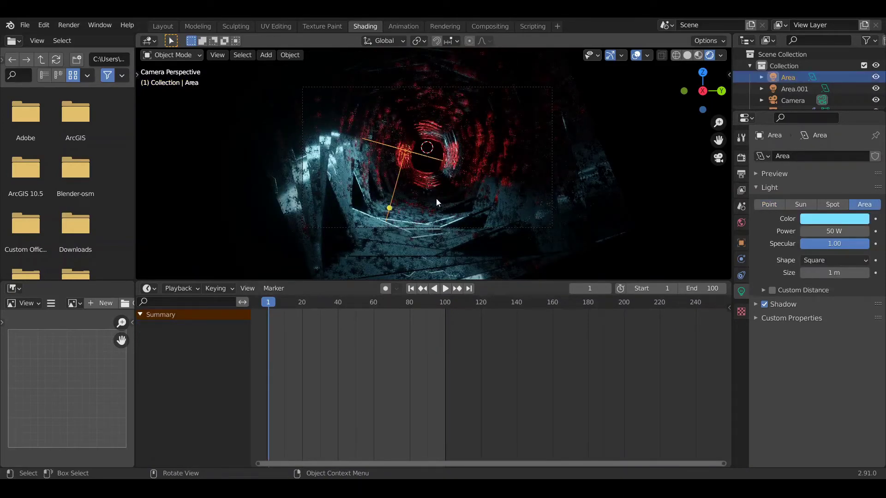
pyautogui.press('i')
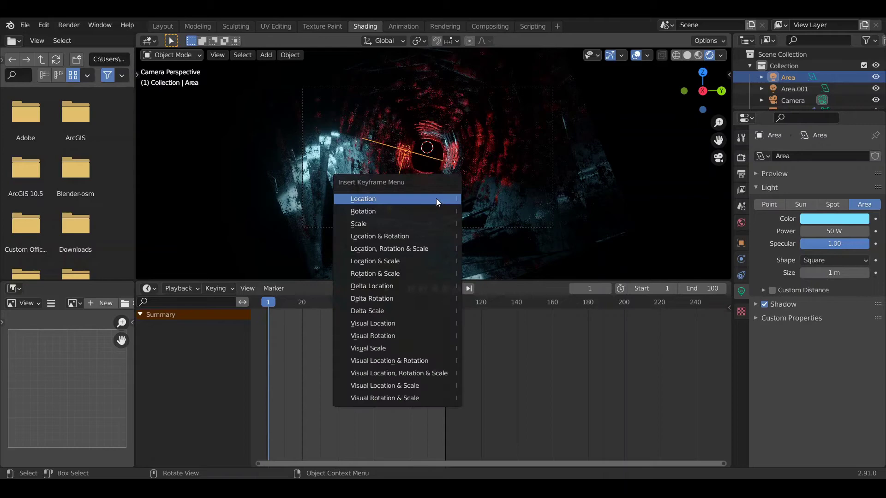
pyautogui.click(436, 199)
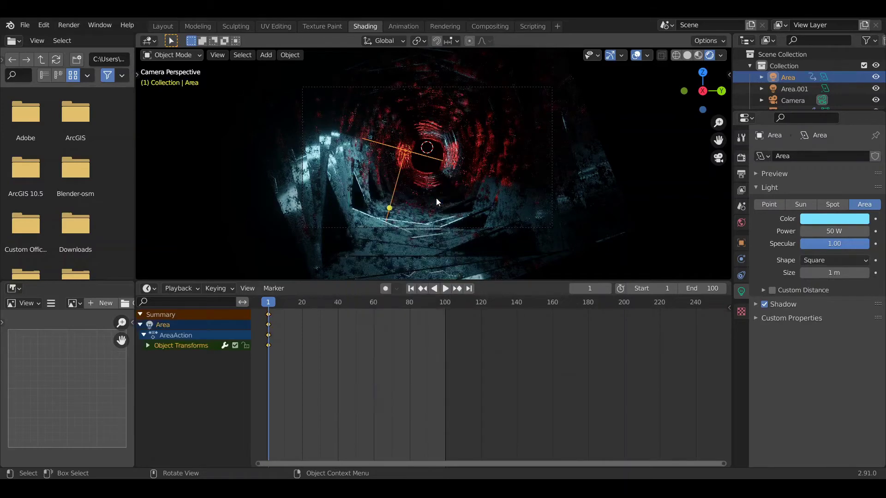
# Step: At frame 100, slide the Area light along X and key its rotation, checking frame 1
pyautogui.click(447, 304)
pyautogui.press('g')
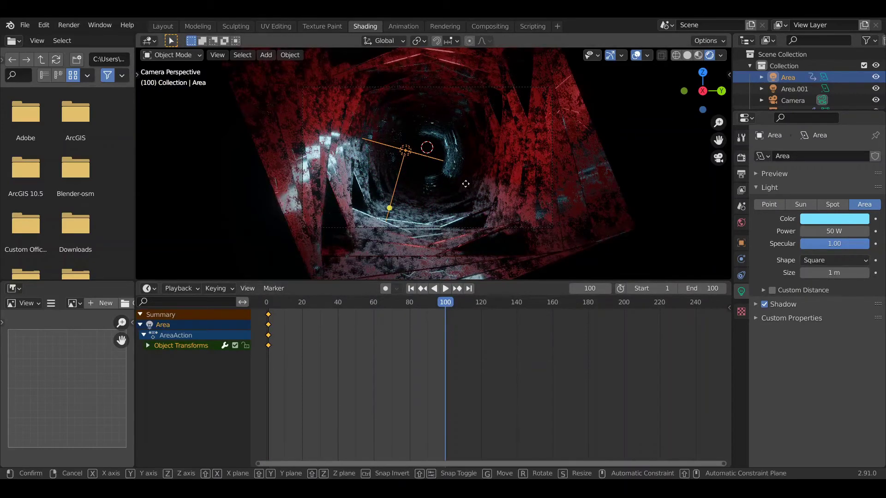
pyautogui.press('x')
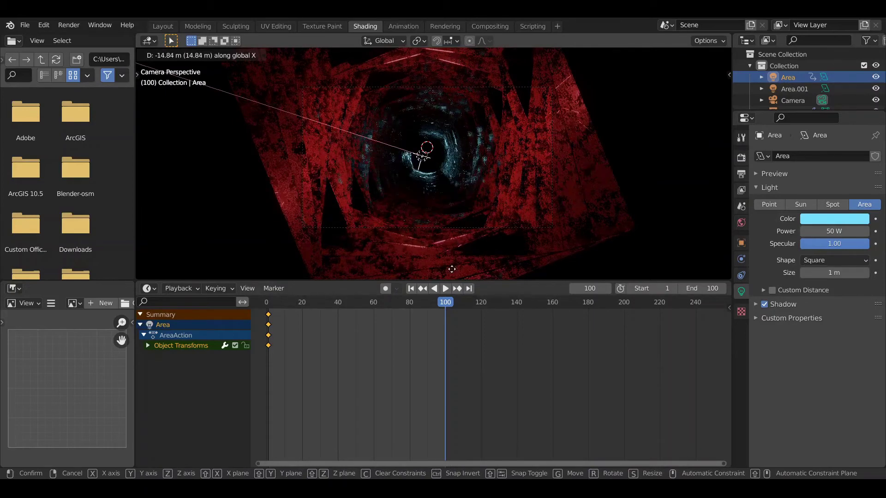
pyautogui.click(452, 269)
pyautogui.press('i')
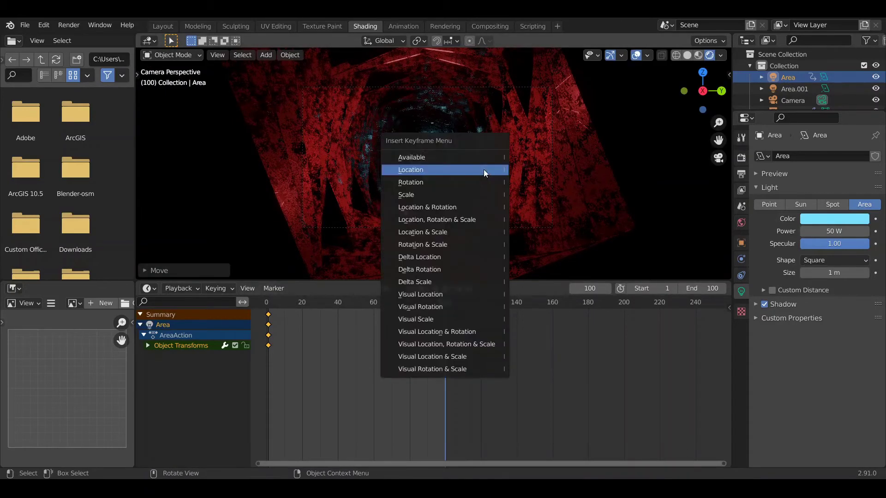
pyautogui.click(480, 183)
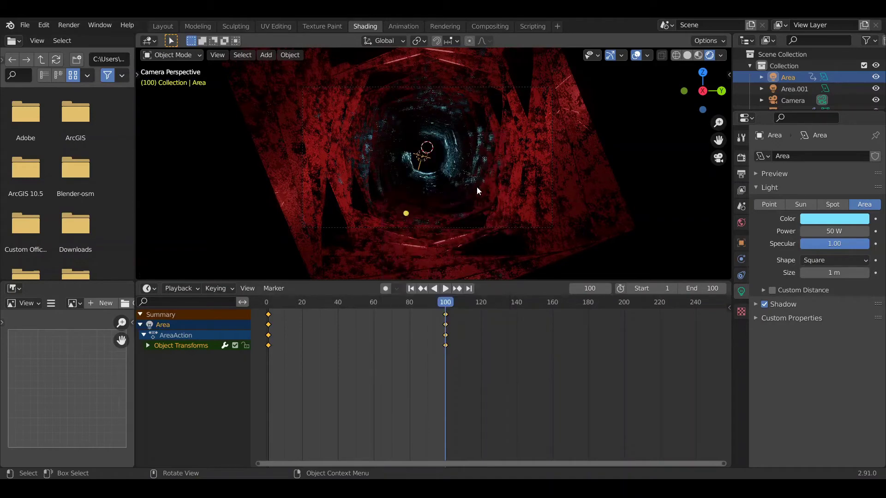
pyautogui.hotkey('shift', 'Left')
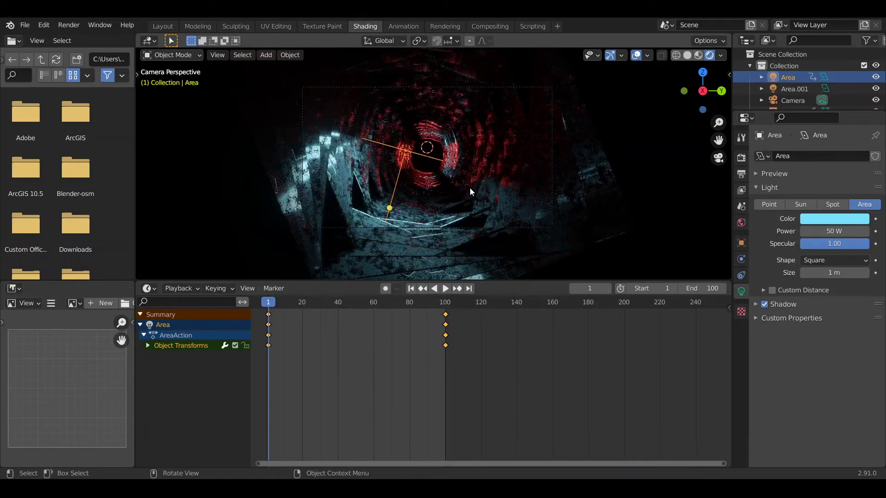
pyautogui.press('i')
pyautogui.click(470, 188)
pyautogui.hotkey('shift', 'Right')
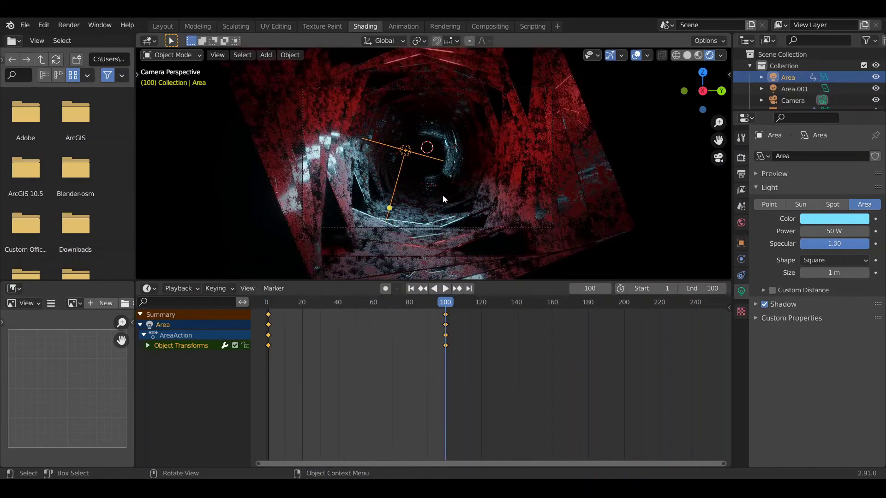
# Step: At frame 100, move the Area light further along X and rotate it about Z and X
pyautogui.press('g')
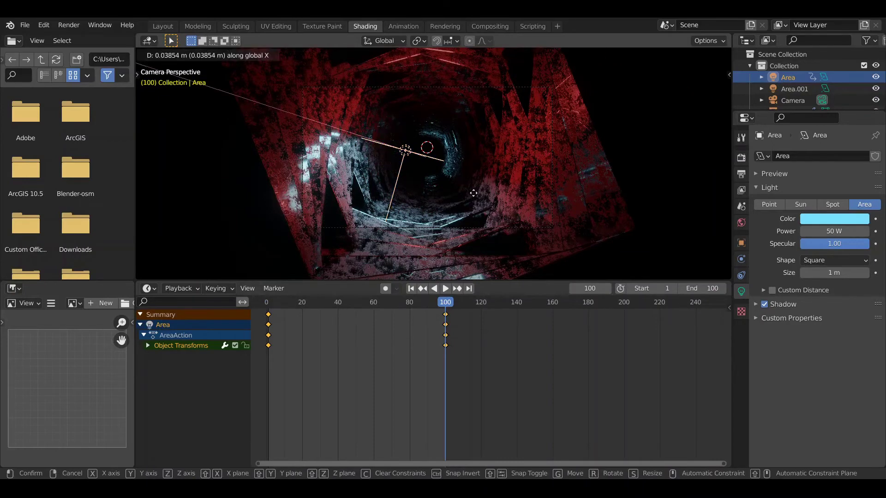
pyautogui.press('x')
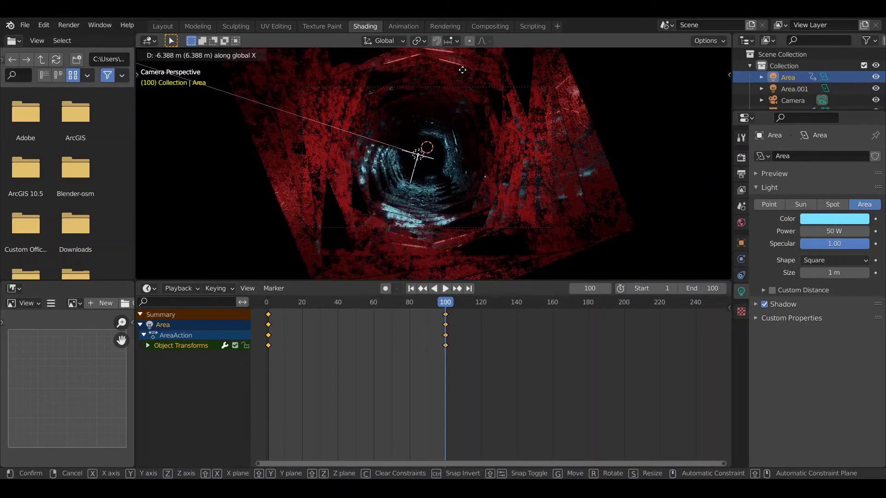
pyautogui.click(462, 70)
pyautogui.press('r')
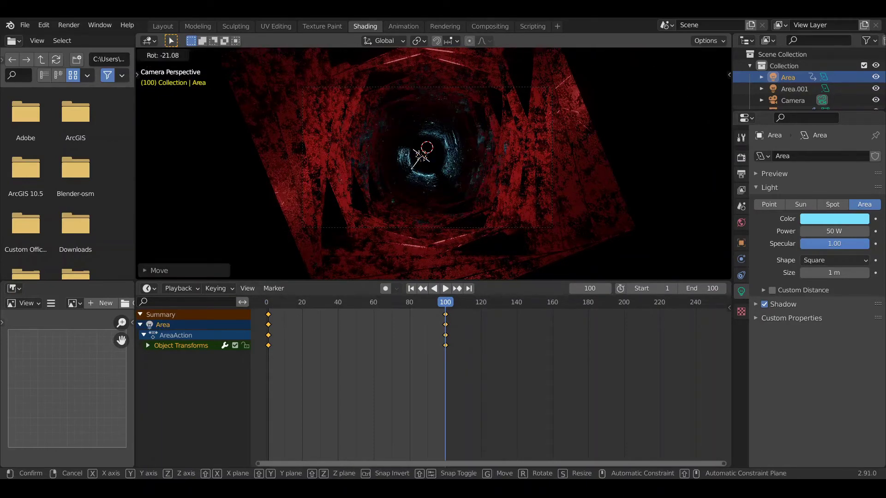
pyautogui.press('z')
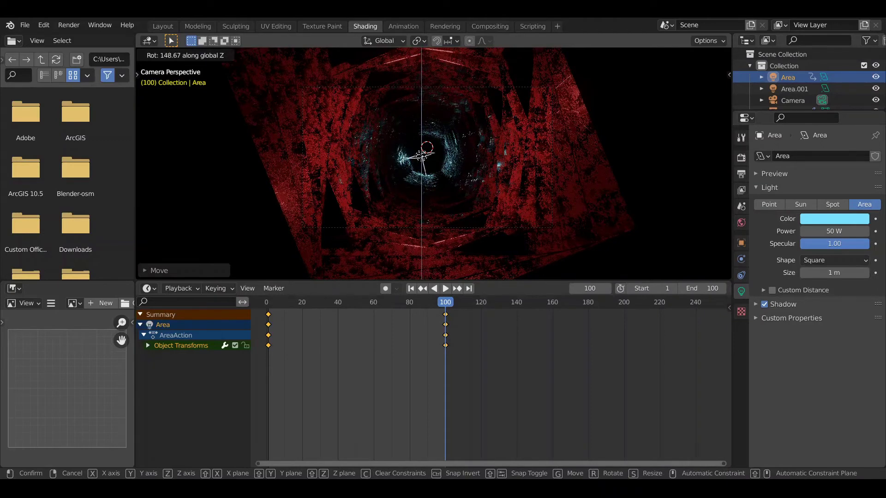
pyautogui.click(680, 53)
pyautogui.press('r')
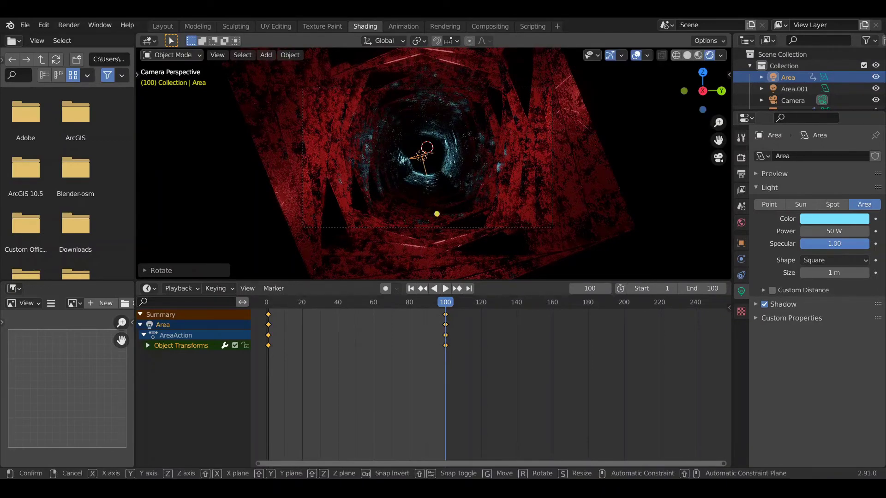
pyautogui.press('x')
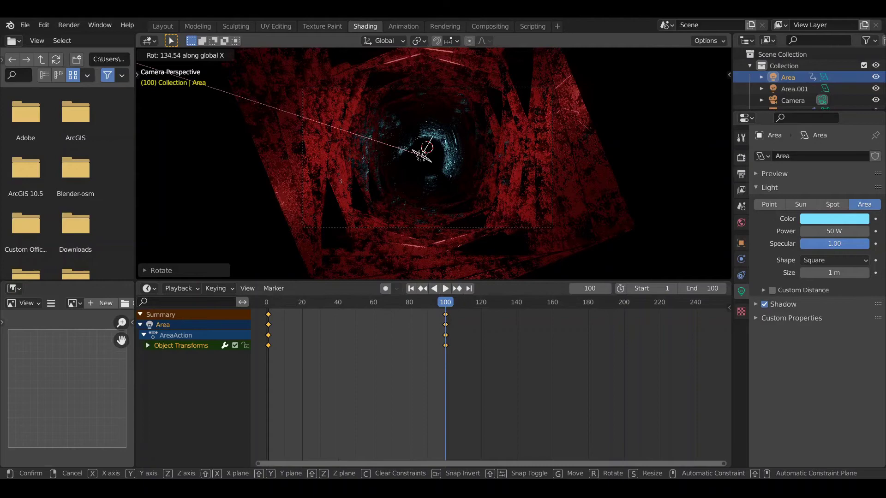
pyautogui.click(472, 137)
pyautogui.press('i')
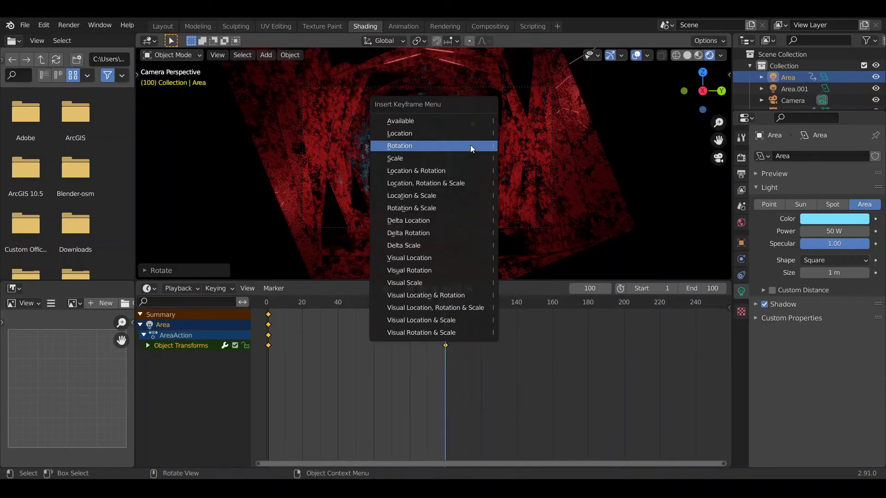
# Step: Key the Area light's location and rotation at frame 100, then key Area.001's at frame 1
pyautogui.click(471, 171)
pyautogui.hotkey('shift', 'Left')
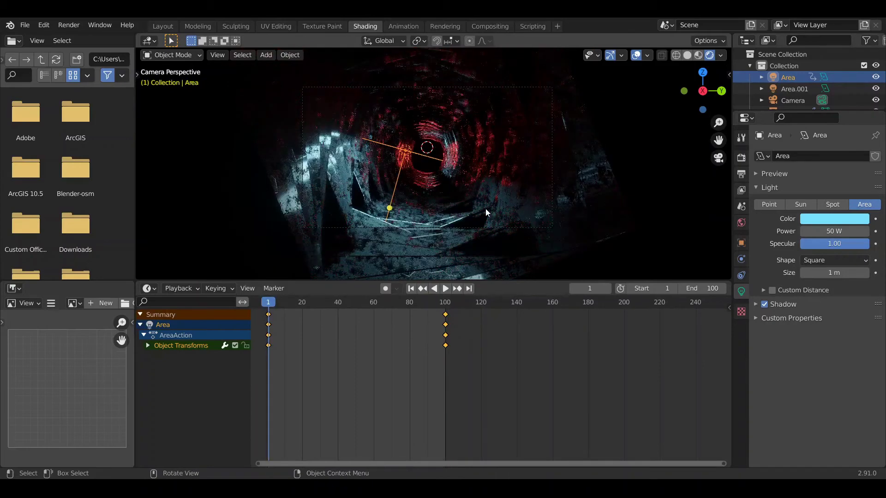
pyautogui.scroll(3, 433, 166)
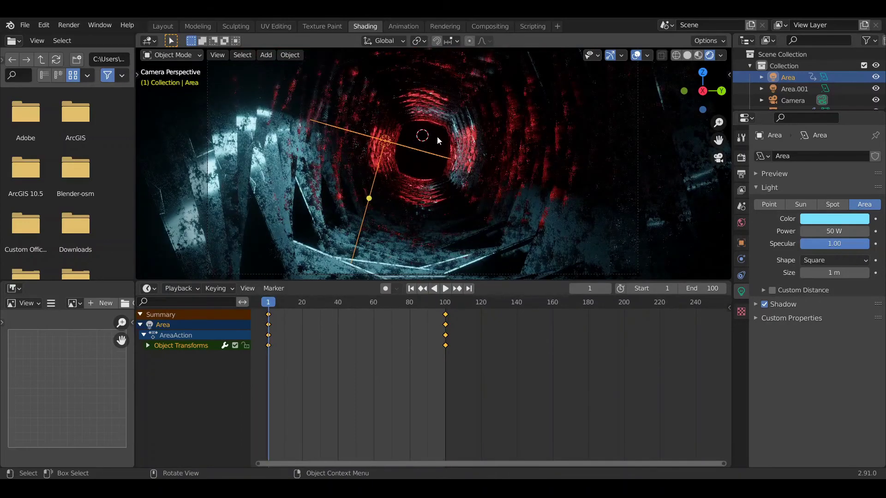
pyautogui.click(415, 146)
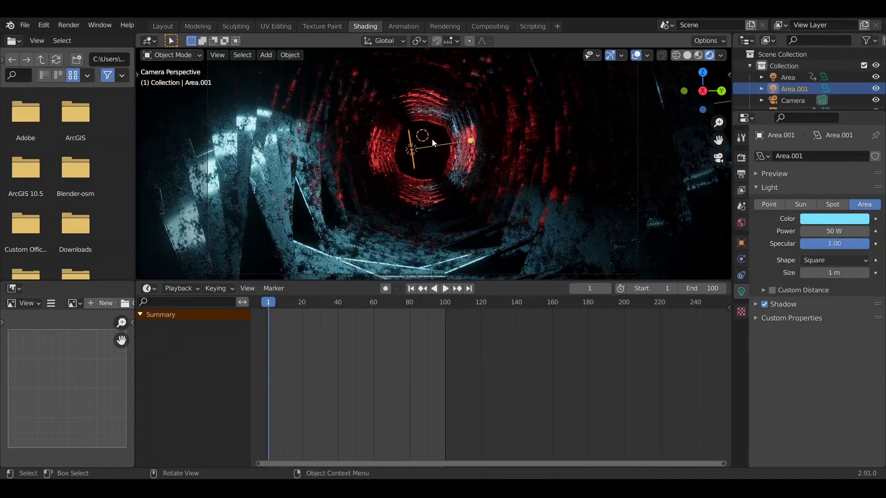
pyautogui.press('i')
pyautogui.click(461, 146)
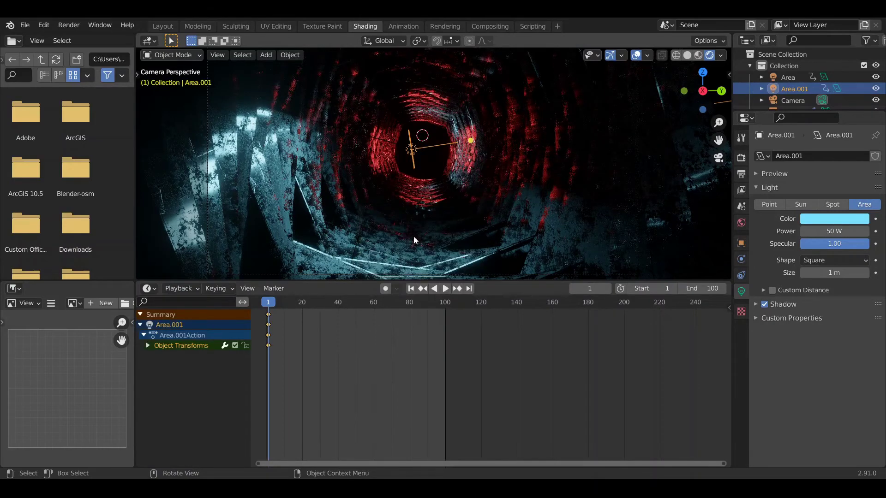
# Step: At frame 100, slide Area.001 along X and rotate it about X
pyautogui.click(444, 302)
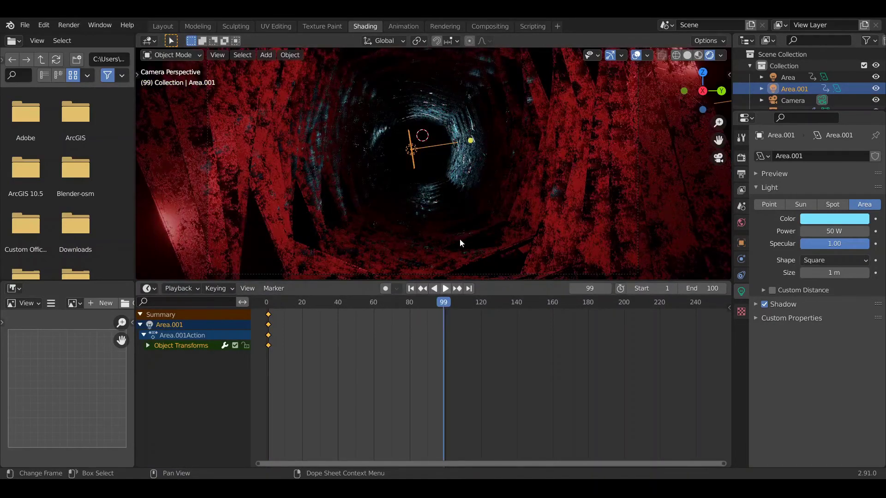
pyautogui.click(446, 303)
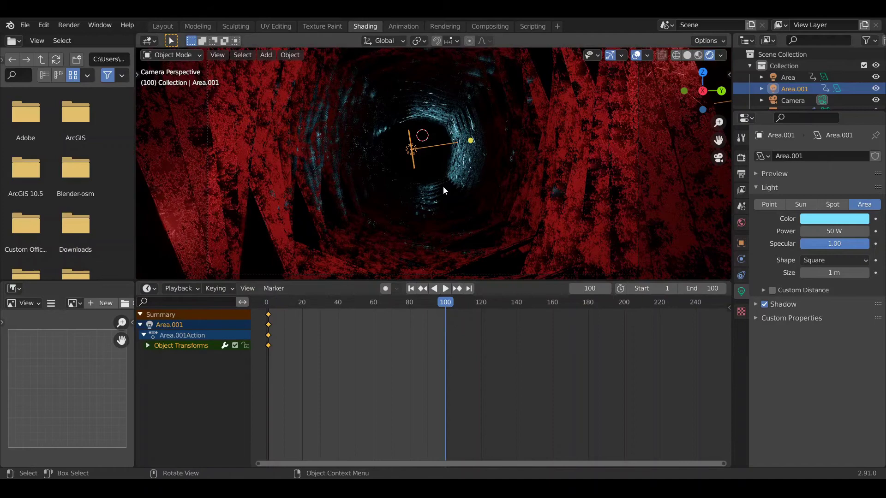
pyautogui.press('g')
pyautogui.press('x')
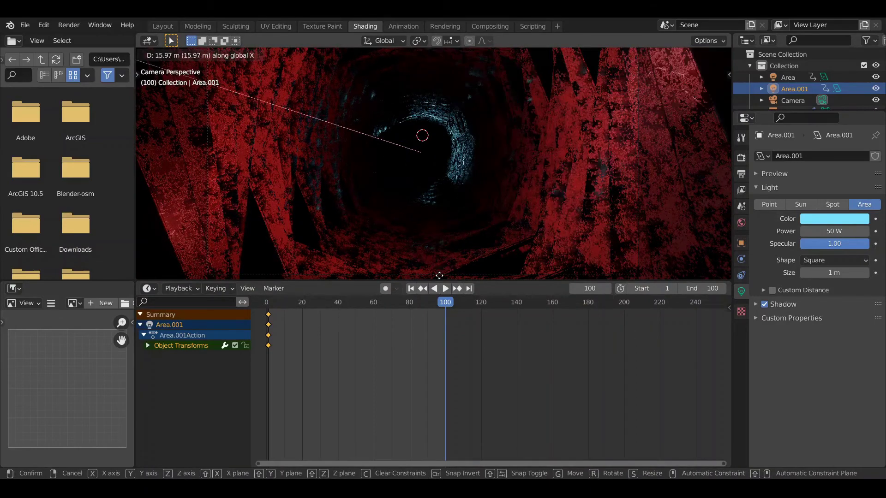
pyautogui.click(484, 164)
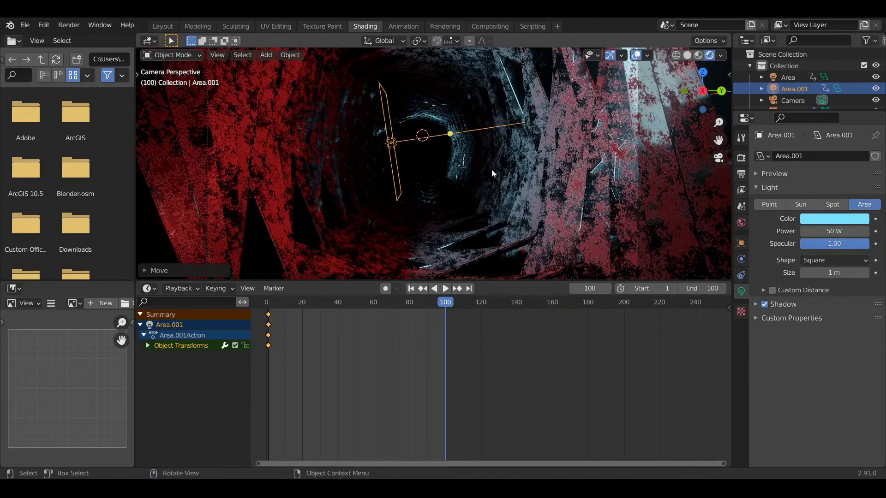
pyautogui.press('r')
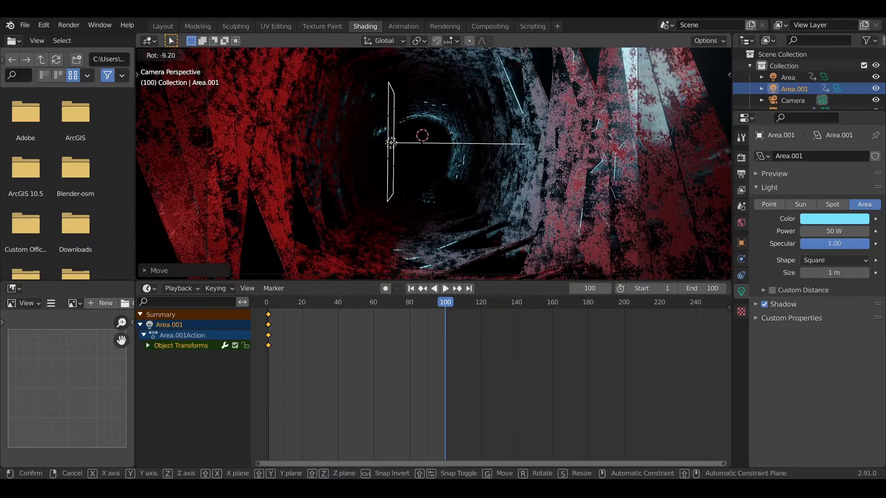
pyautogui.press('x')
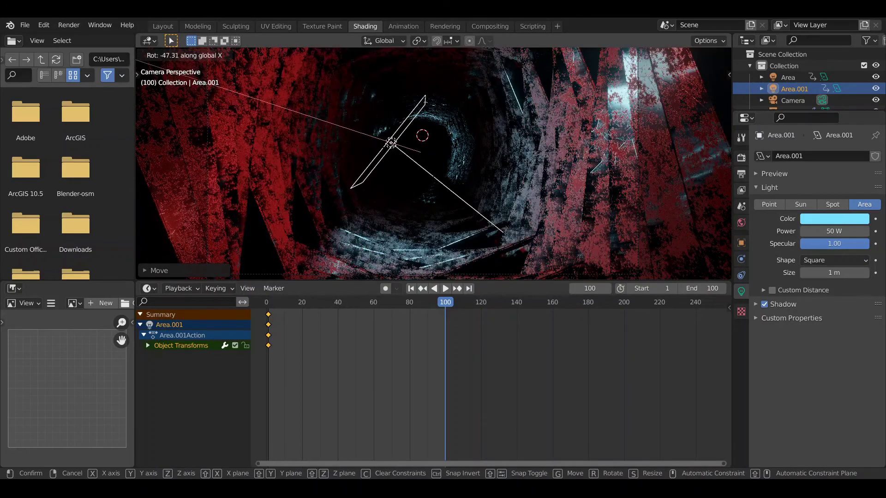
pyautogui.click(398, 182)
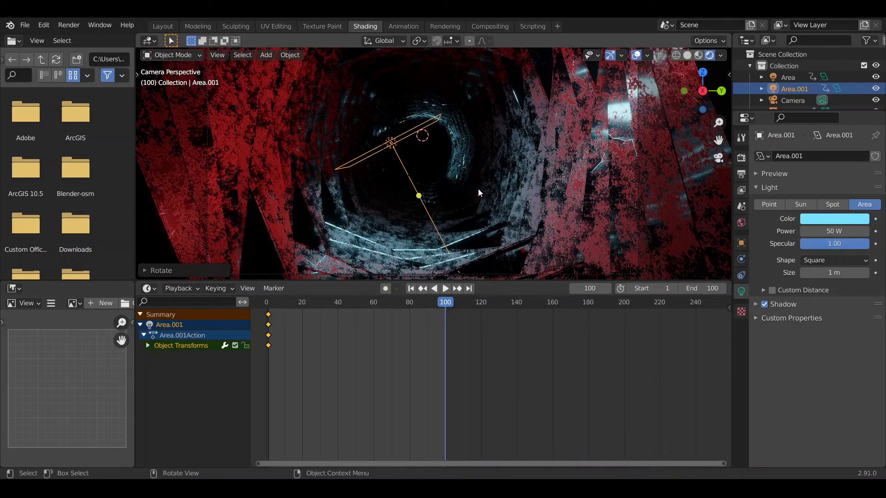
# Step: Key Area.001's location and rotation at frame 100 and return to frame 1
pyautogui.press('r')
pyautogui.press('r')
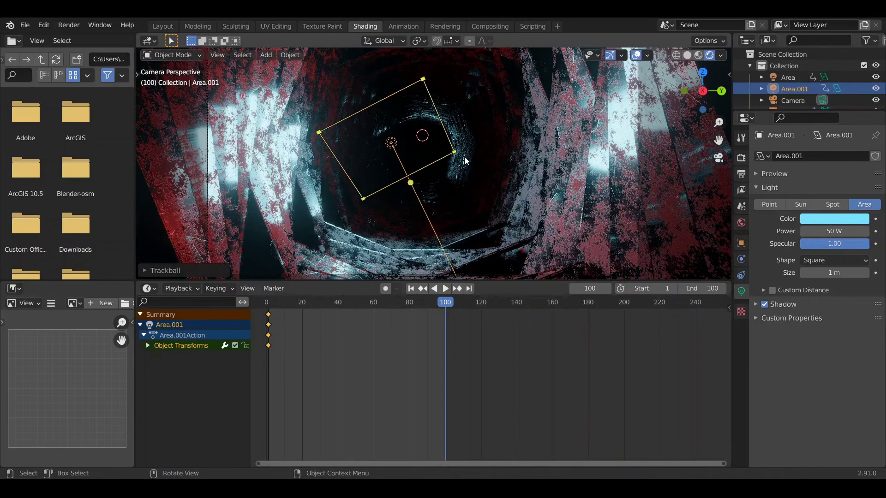
pyautogui.press('i')
pyautogui.click(464, 162)
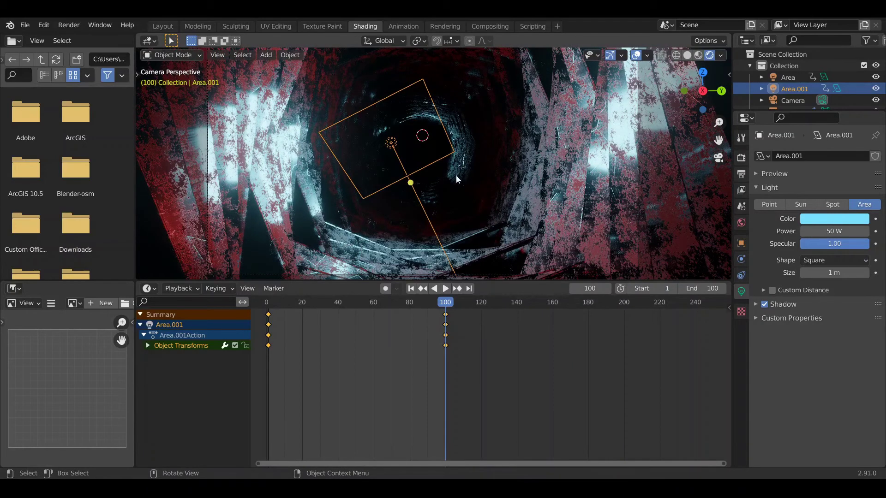
pyautogui.hotkey('shift', 'Left')
pyautogui.scroll(-2, 447, 178)
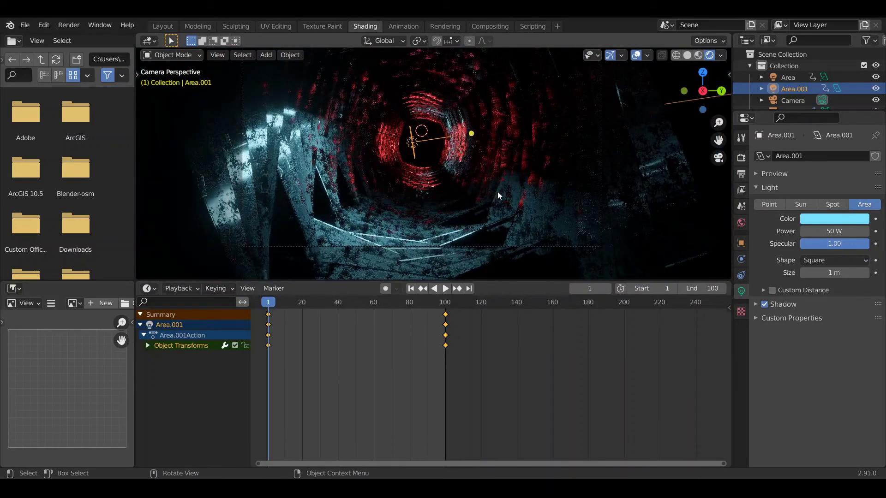
# Step: Preview the tunnel animation without overlays, stop at frame 1, and show the Cube's modifier stack
pyautogui.click(539, 192)
pyautogui.press('space')
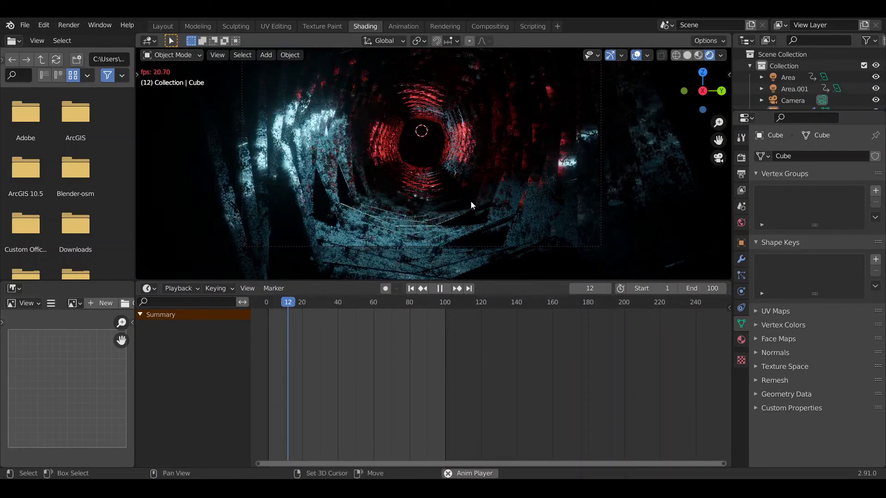
pyautogui.click(635, 56)
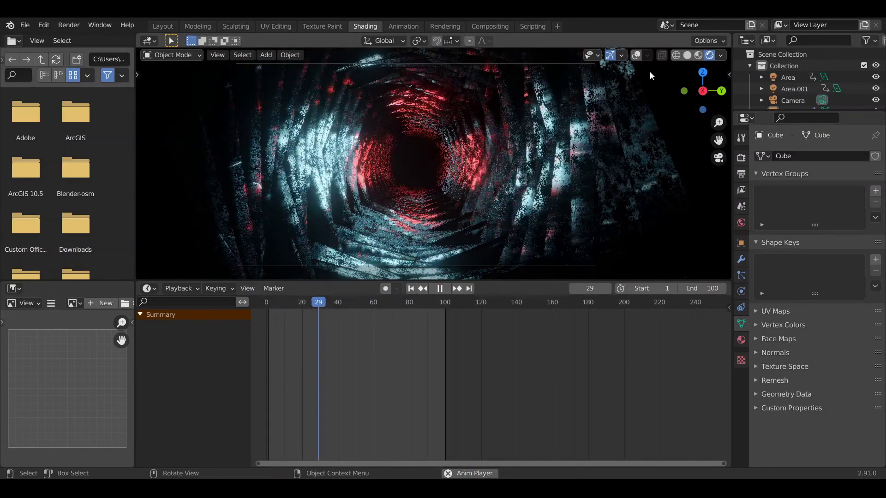
pyautogui.click(636, 55)
pyautogui.press('space')
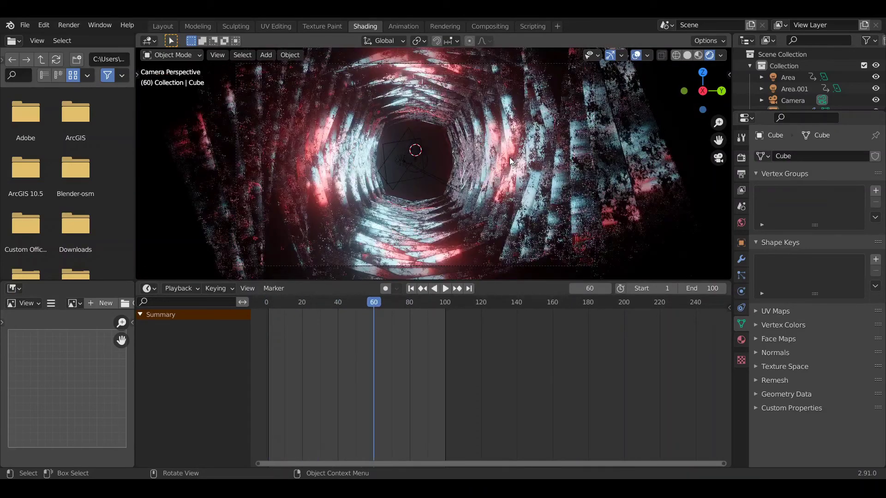
pyautogui.hotkey('shift', 'Left')
pyautogui.click(738, 261)
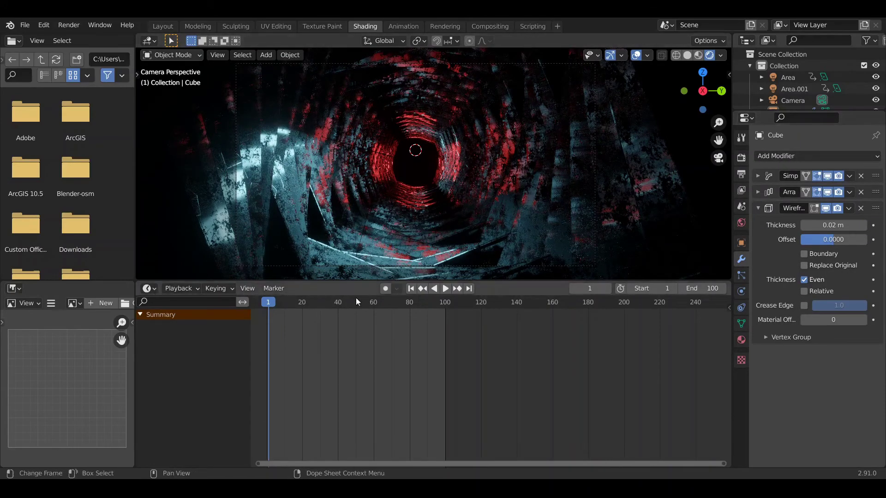
# Step: Keyframe the Wireframe's Replace Original off at frame 1 and on at frame 30
pyautogui.click(873, 266)
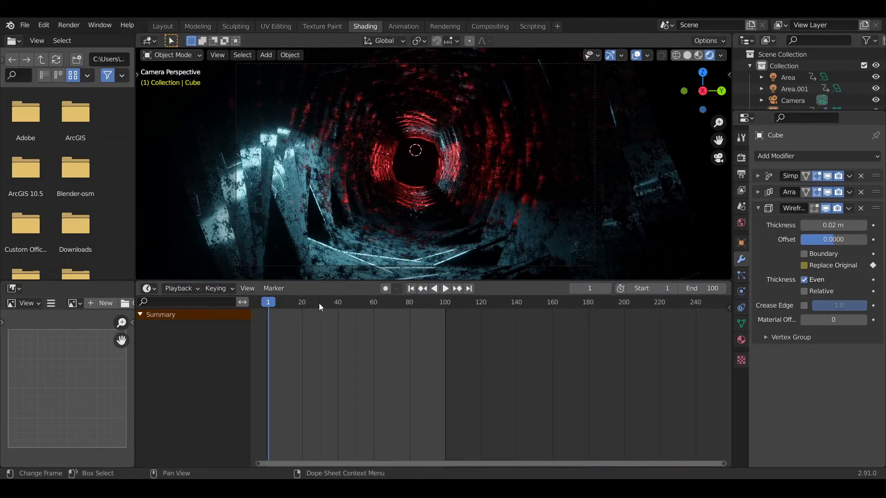
pyautogui.click(303, 301)
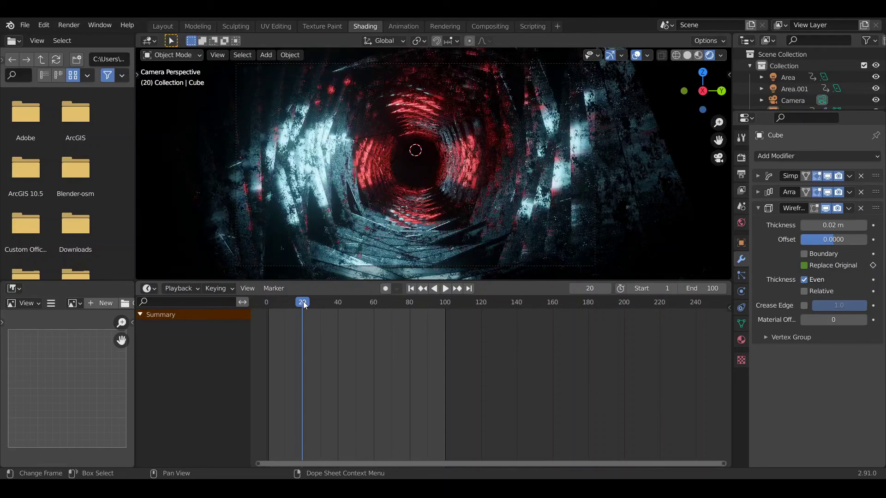
pyautogui.click(319, 307)
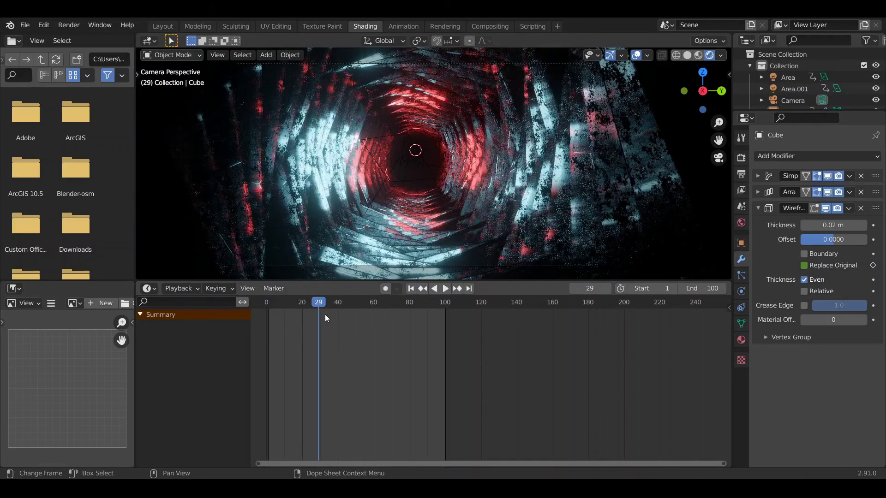
pyautogui.press('Right')
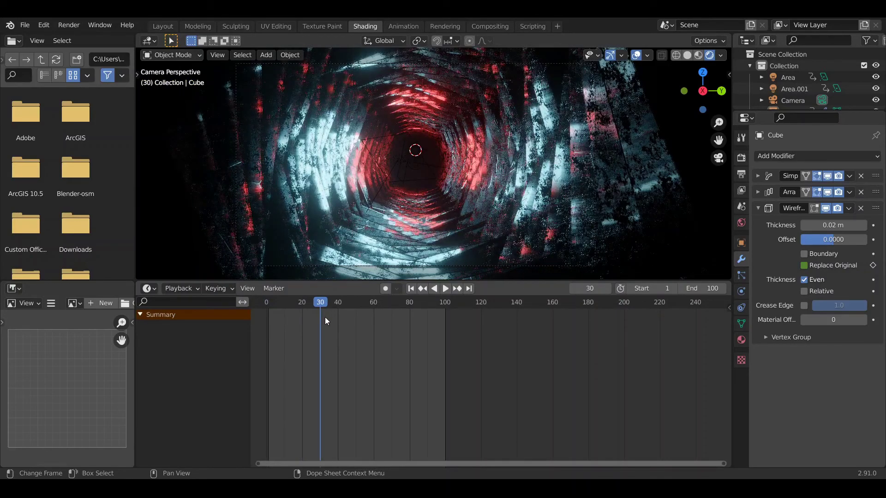
pyautogui.click(804, 266)
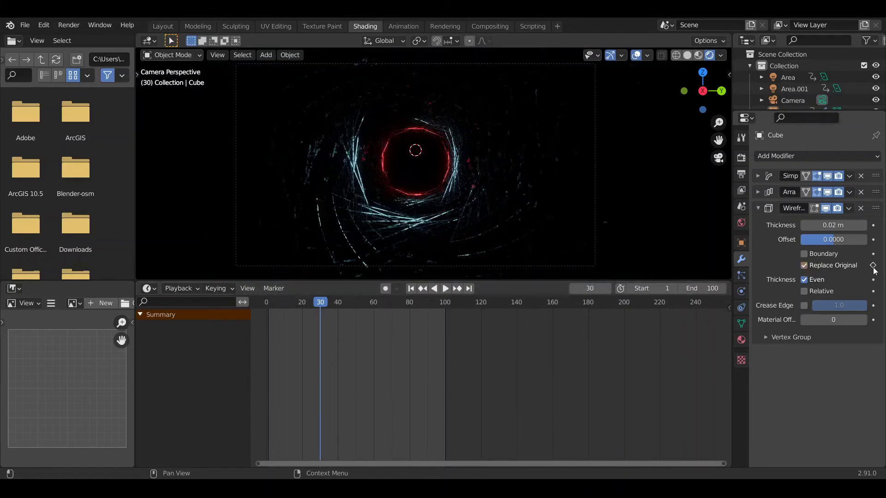
pyautogui.click(873, 266)
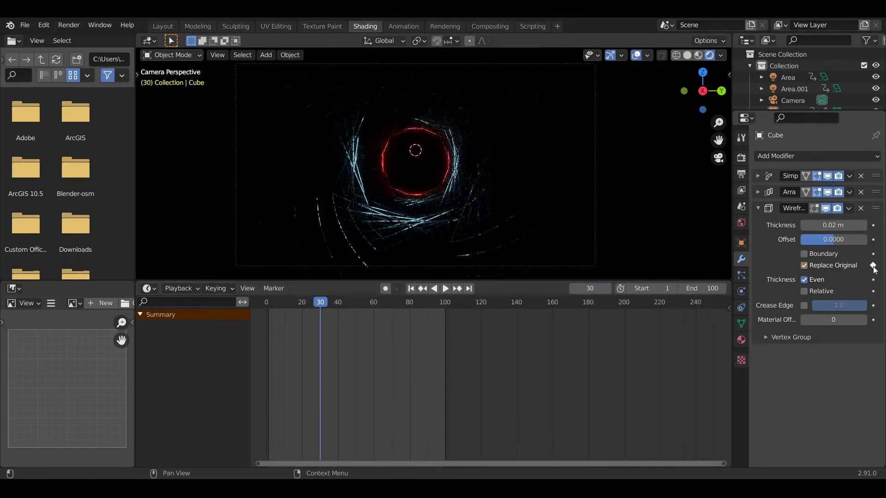
# Step: Keyframe Replace Original off at frame 60 and on at frame 90, then play the flicker
pyautogui.click(373, 303)
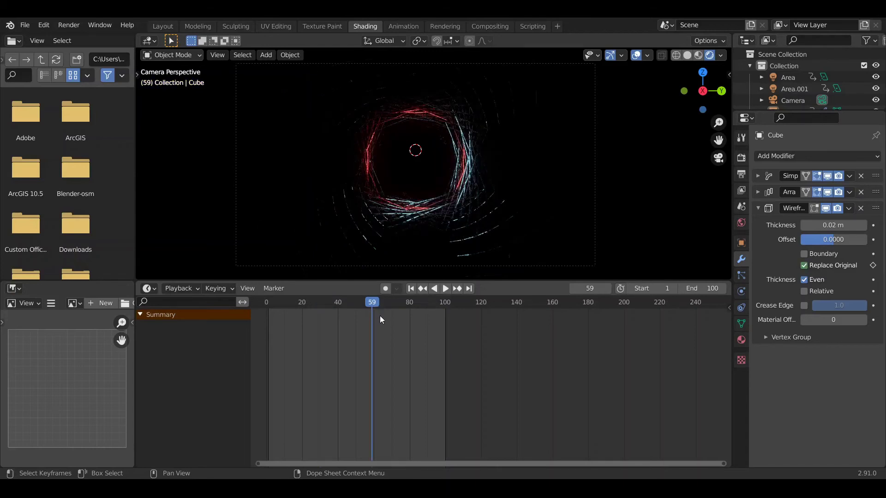
pyautogui.press('Right')
pyautogui.click(873, 266)
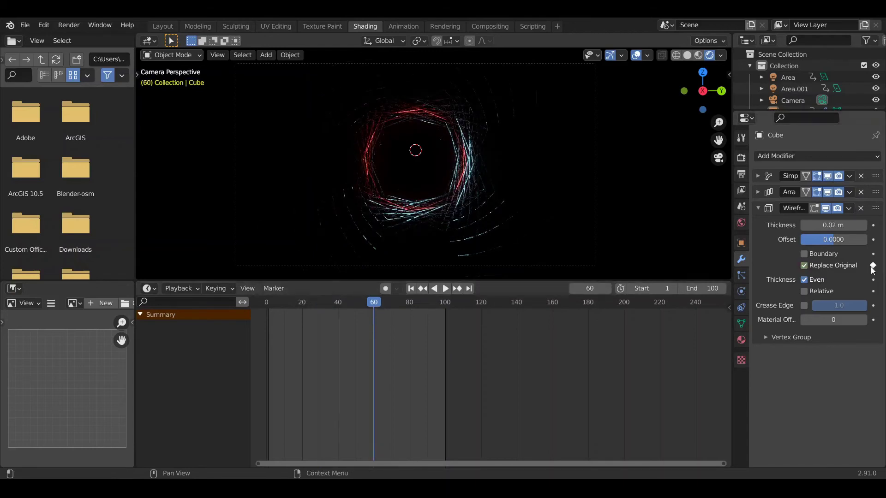
pyautogui.click(814, 269)
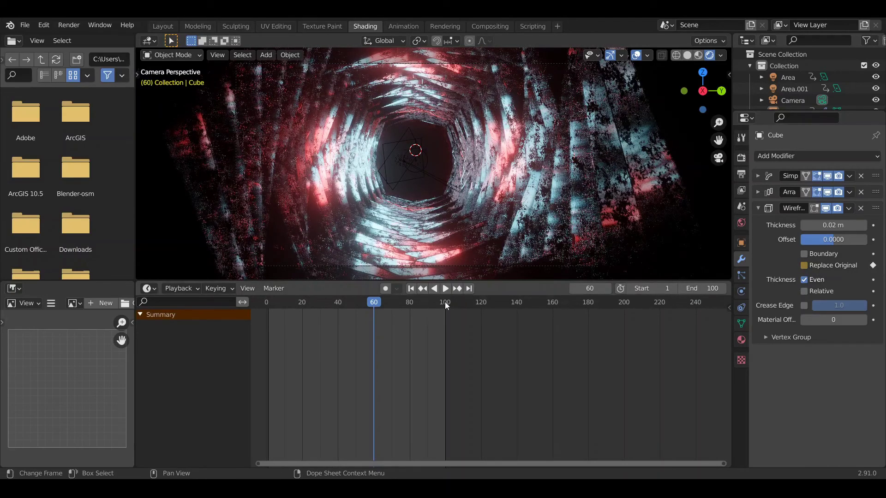
pyautogui.click(427, 303)
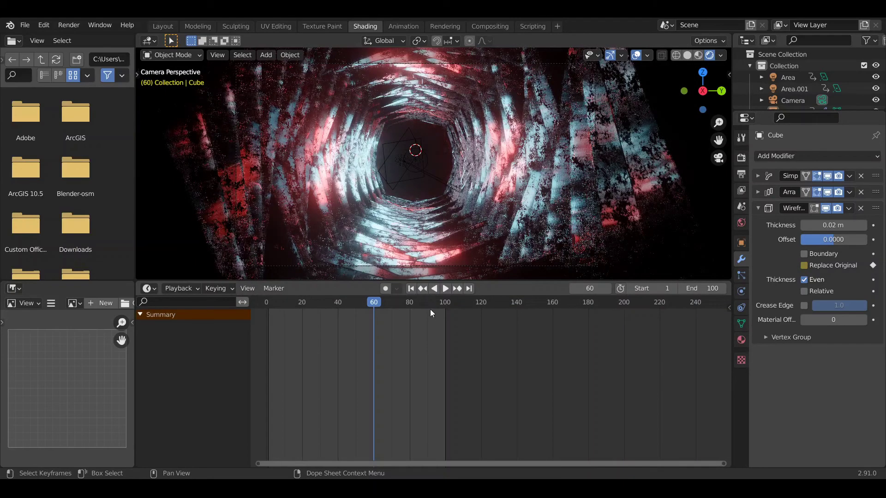
pyautogui.click(428, 304)
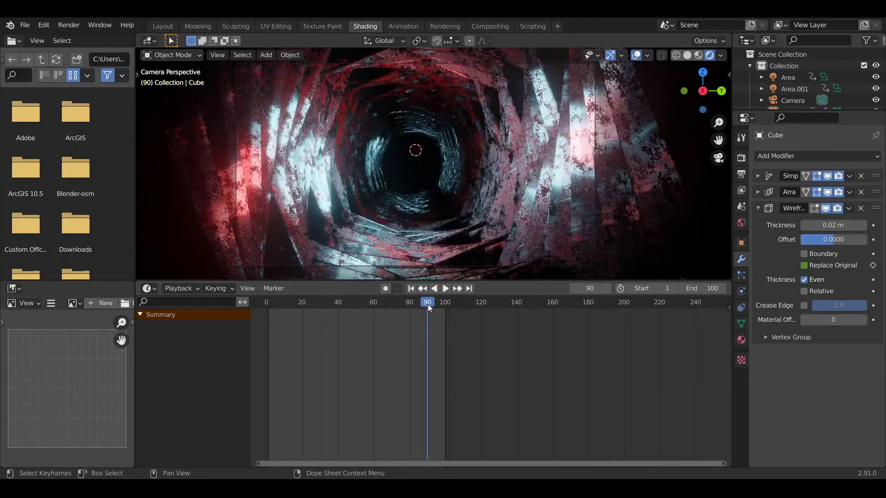
pyautogui.click(804, 266)
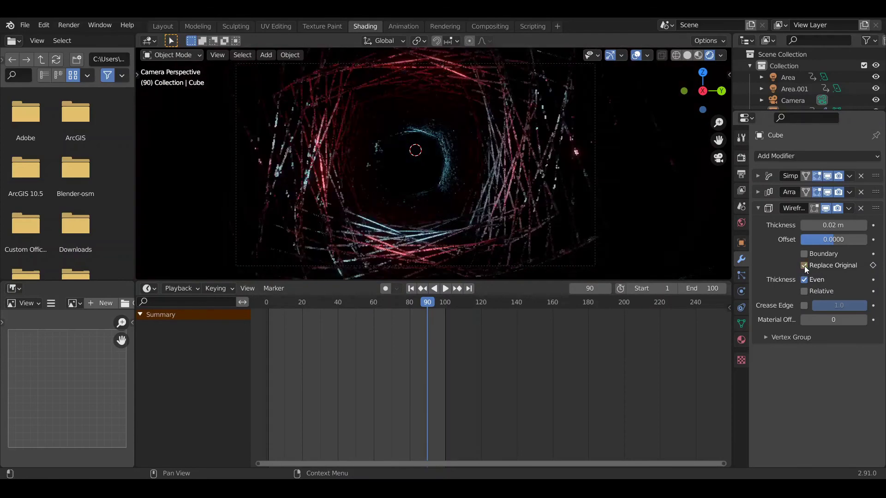
pyautogui.click(873, 266)
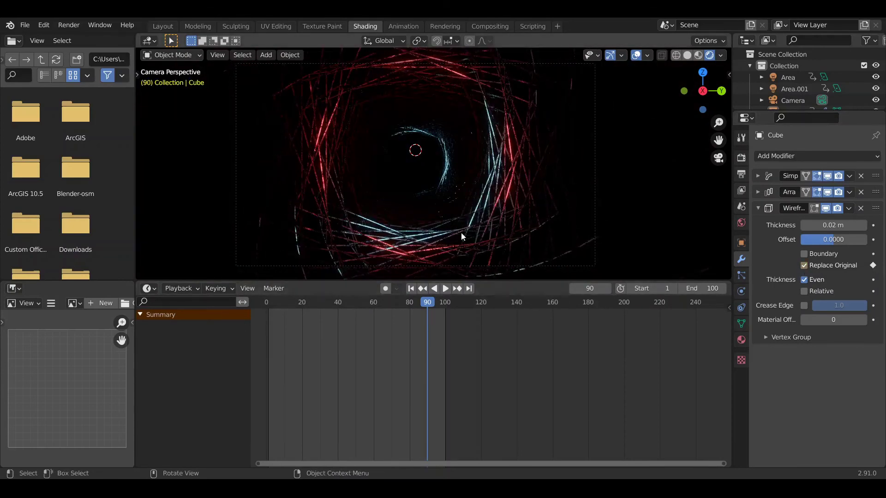
pyautogui.press('space')
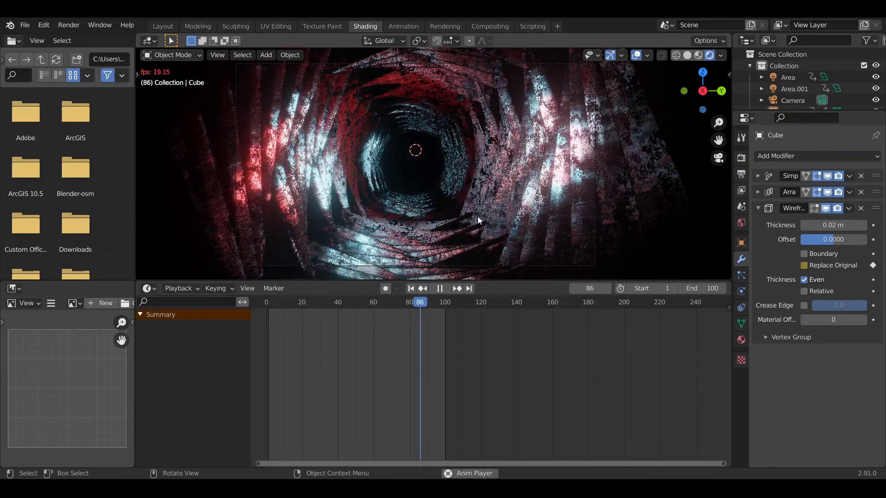
# Step: Stop playback at frame 1 and set the Output Properties frame rate to 25 fps
pyautogui.press('space')
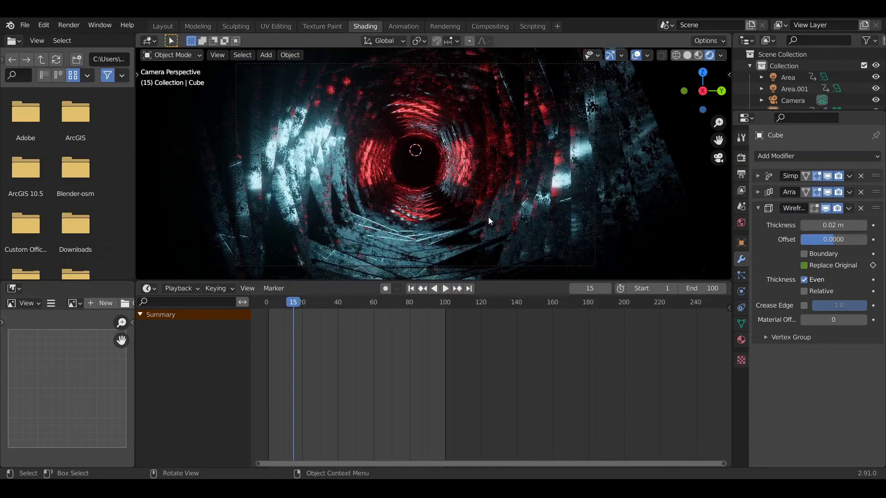
pyautogui.hotkey('shift', 'Left')
pyautogui.click(741, 157)
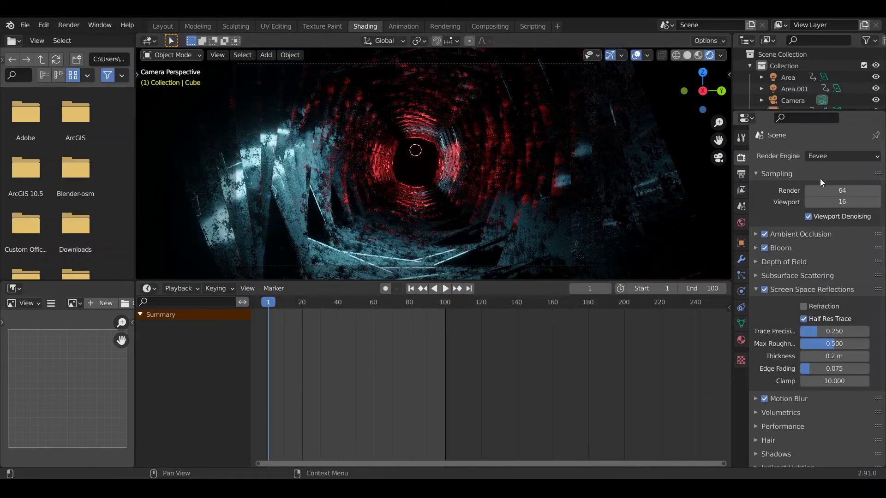
pyautogui.click(741, 206)
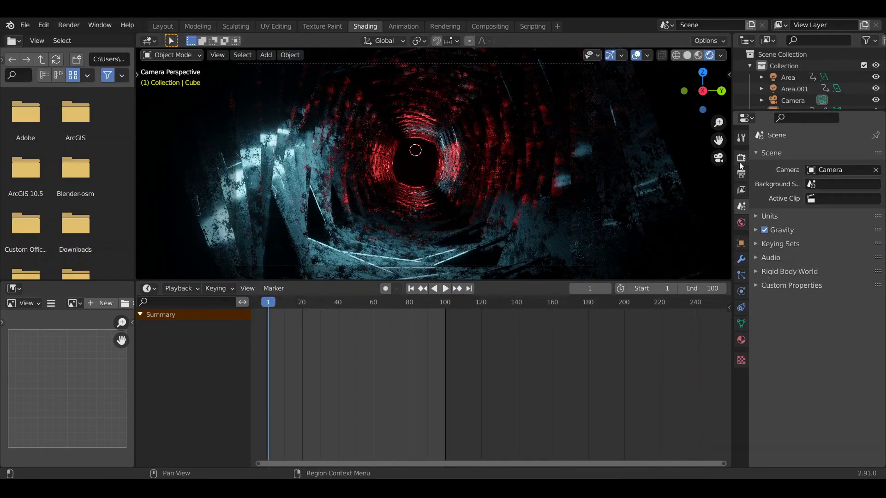
pyautogui.click(741, 158)
pyautogui.click(741, 191)
pyautogui.click(740, 176)
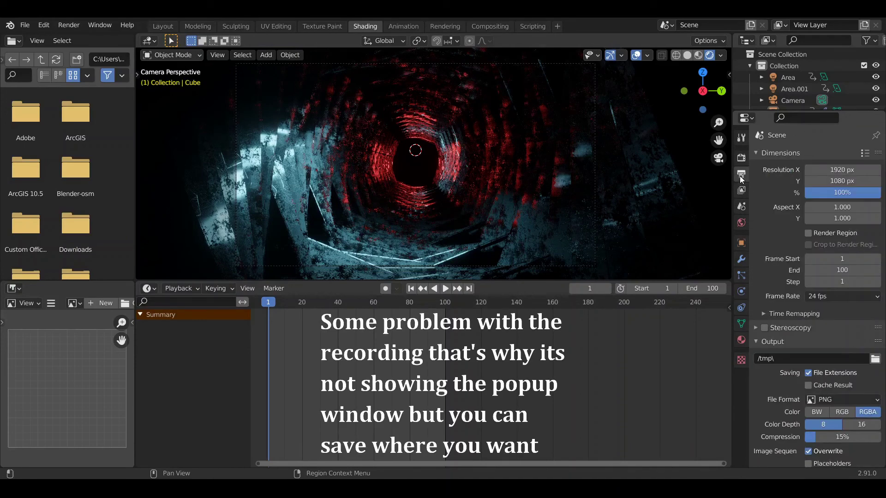
pyautogui.scroll(-2, 768, 232)
pyautogui.click(826, 262)
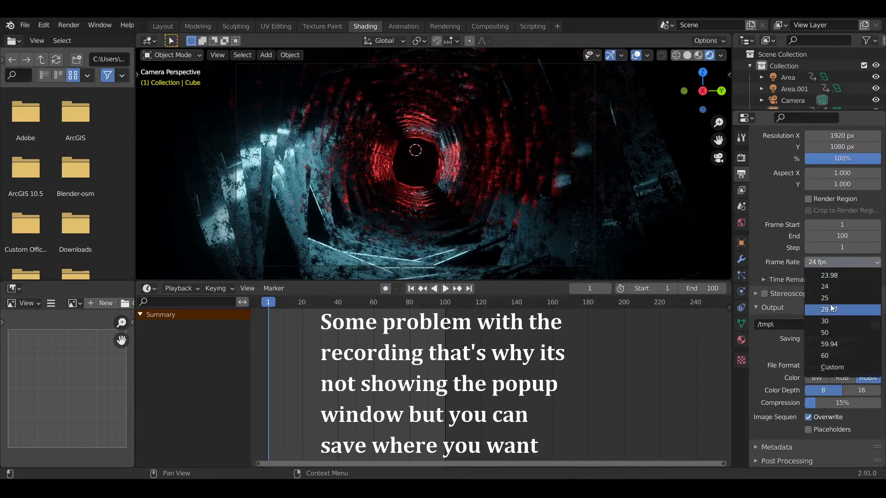
pyautogui.click(833, 267)
pyautogui.click(828, 266)
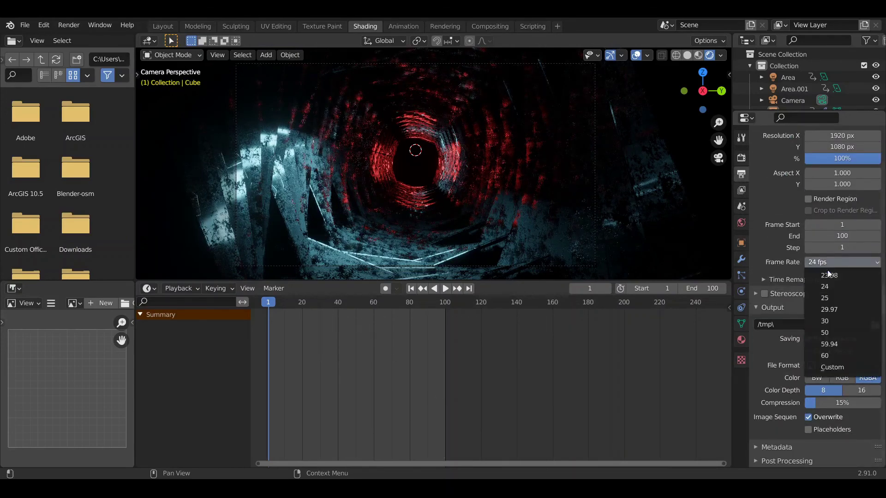
pyautogui.click(824, 299)
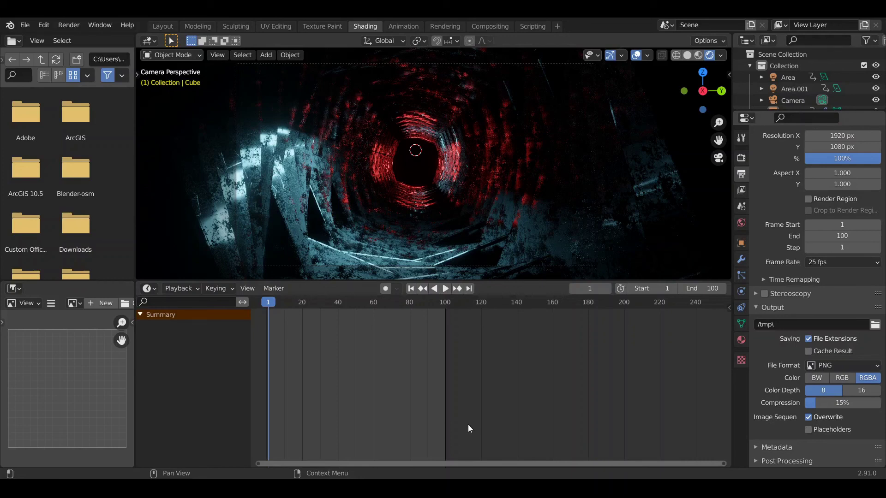
# Step: Render output as FFmpeg video with an MPEG-4 container at High quality
pyautogui.click(833, 369)
pyautogui.click(843, 303)
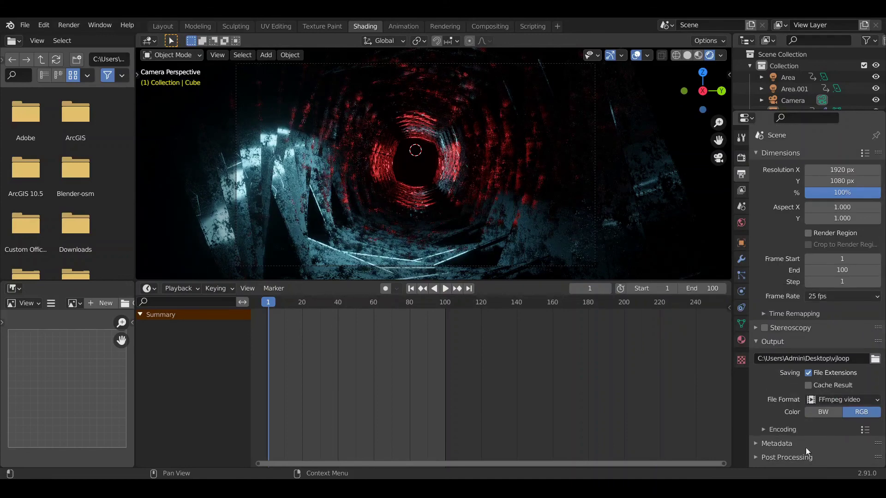
pyautogui.click(805, 425)
pyautogui.scroll(-6, 796, 351)
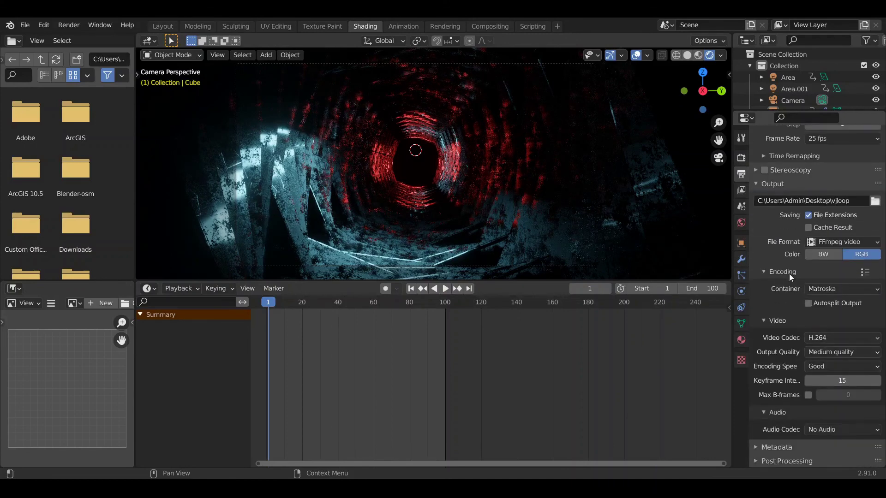
pyautogui.click(820, 289)
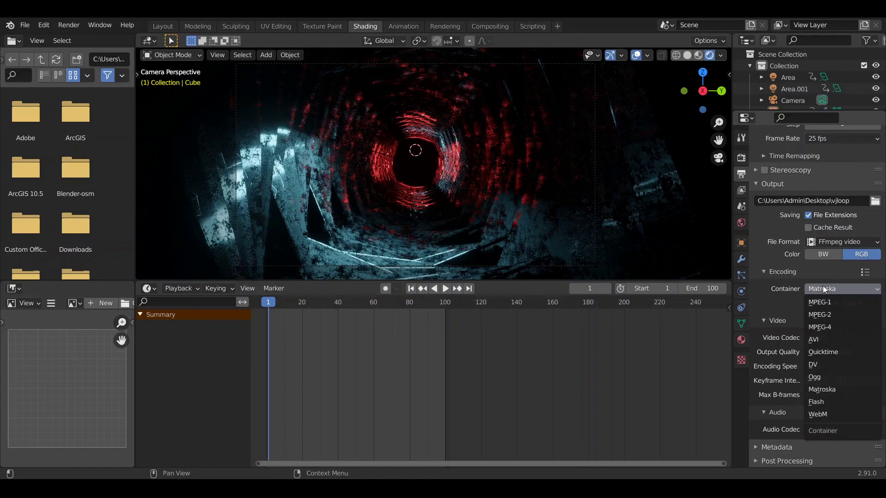
pyautogui.click(821, 323)
pyautogui.click(827, 352)
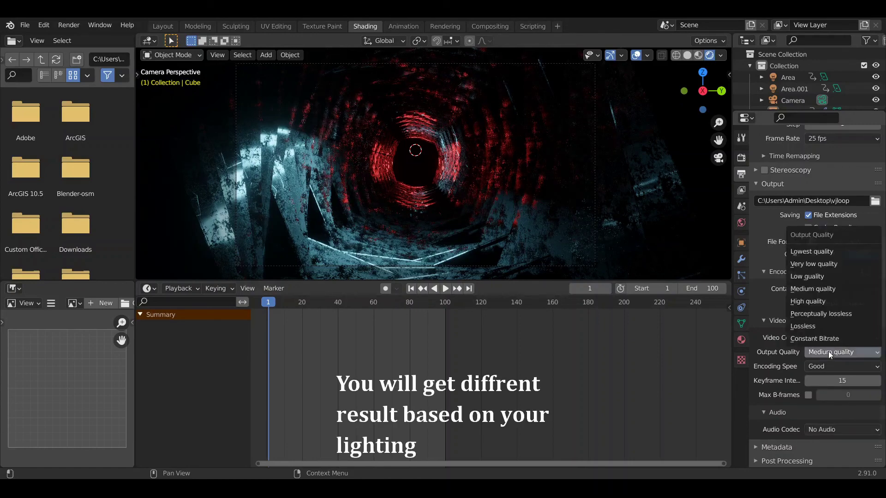
pyautogui.click(834, 301)
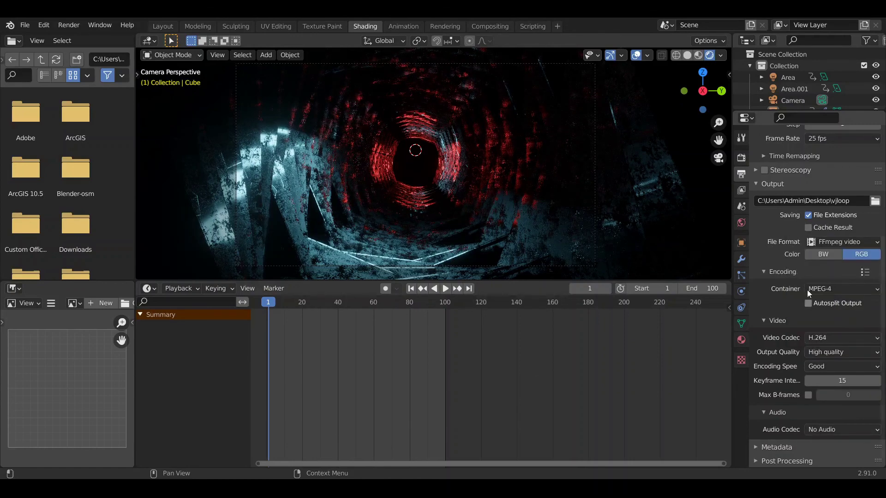
# Step: Switch the viewport to Solid shading
pyautogui.scroll(8, 792, 312)
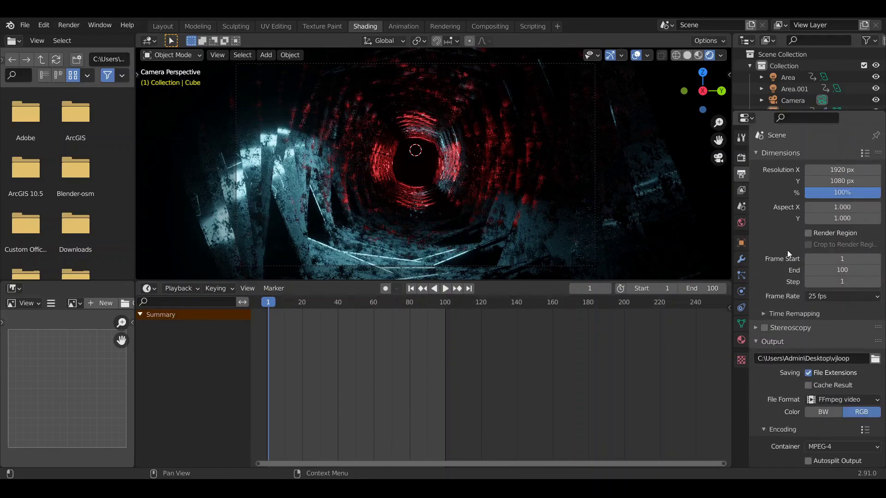
pyautogui.press('z')
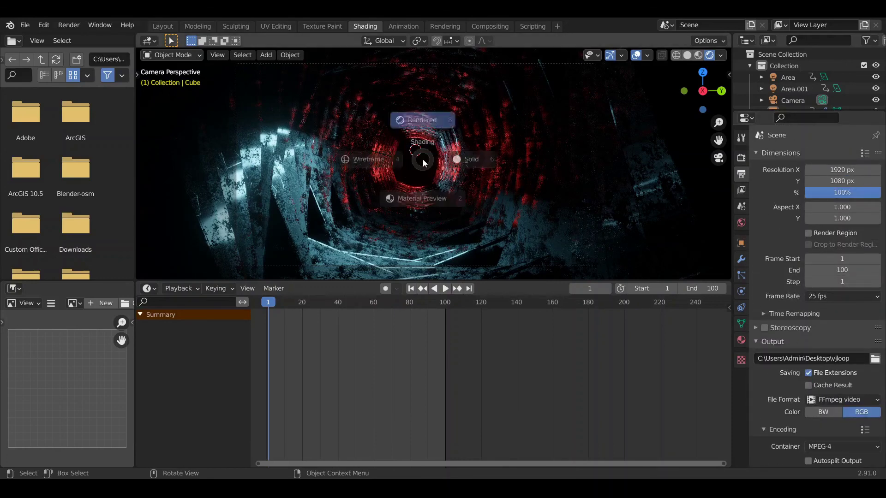
pyautogui.click(485, 162)
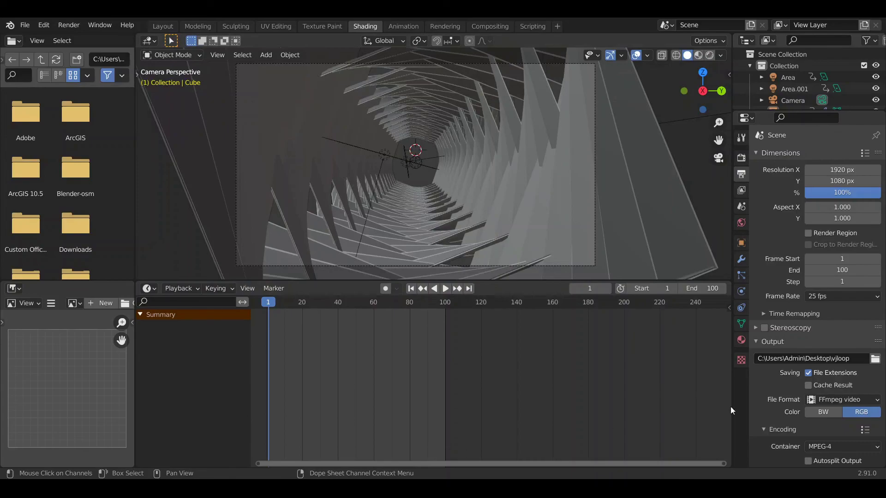